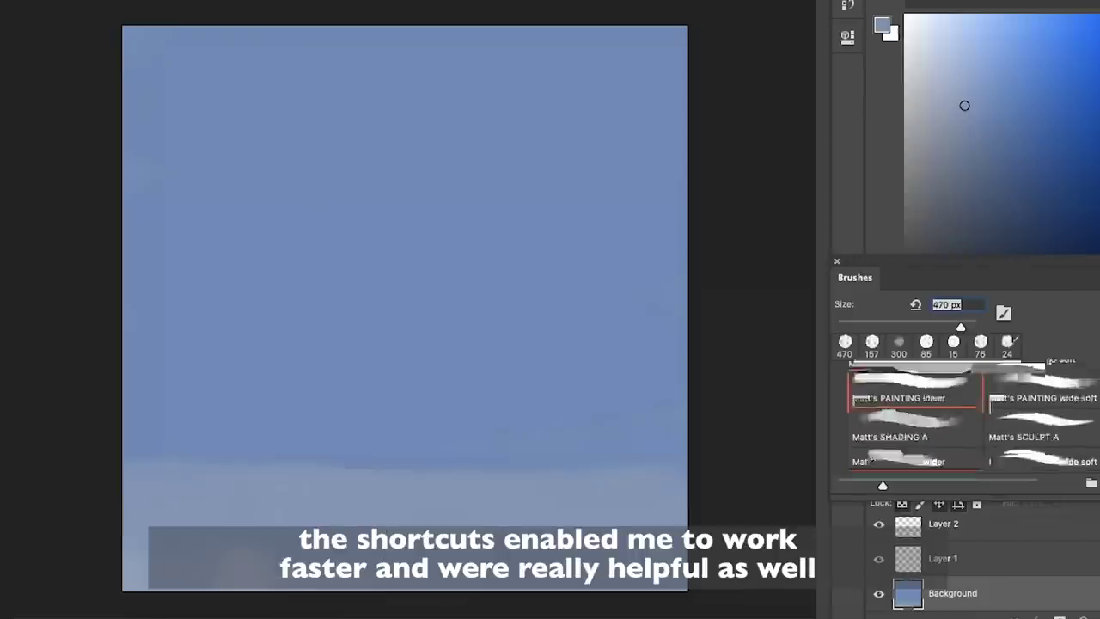
Blend the blue sky into the paler horizon band on the Background layer with sampled blues and Matt's Soft Round 100 brush
left_click_drag(589, 348, 176, 331)
left_click(1034, 412)
left_click_drag(604, 380, 636, 381)
left_click_drag(680, 378, 405, 335)
left_click(255, 567, "alt")
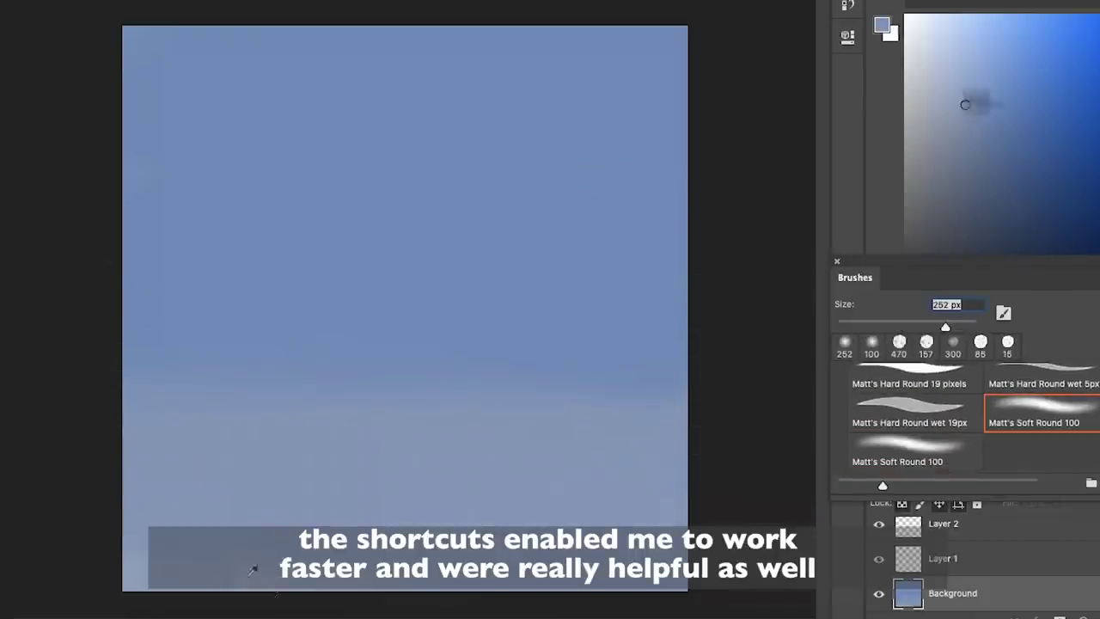
mouse_move(666, 389)
left_mouse_down()
mouse_move(126, 374)
mouse_move(368, 384)
left_mouse_up()
left_click(464, 297, "alt")
mouse_move(584, 359)
left_mouse_down()
mouse_move(601, 358)
mouse_move(103, 361)
left_mouse_up()
mouse_move(686, 372)
left_mouse_down()
mouse_move(401, 355)
mouse_move(263, 395)
left_mouse_up()
Convert the Background into a regular layer and make Layer 1 the active layer
left_click(972, 552)
double_click(976, 595)
double_click(980, 596)
left_click(972, 563)
left_click(972, 599)
left_click(971, 563)
Paint a broad pale grey cloud mass across the lower sky and small wisps above it with Matt's PAINTING soft brush
scroll(971, 421, "up", 5)
scroll(971, 421, "down", 1)
left_click(1035, 421)
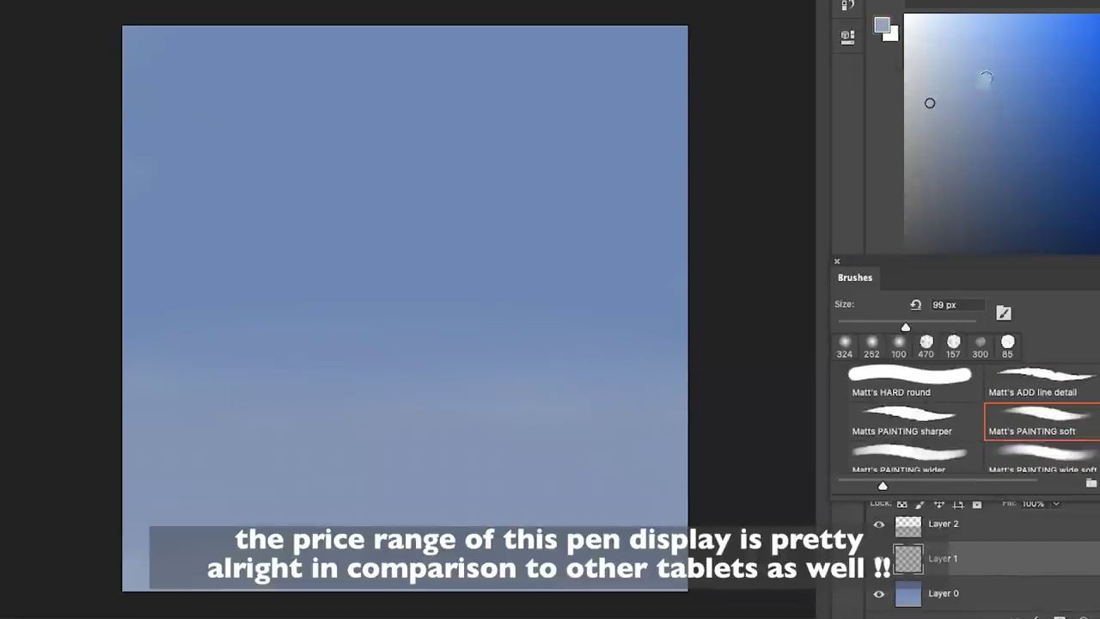
mouse_move(216, 315)
left_mouse_down()
mouse_move(257, 344)
mouse_move(267, 337)
mouse_move(195, 333)
left_mouse_up()
mouse_move(268, 330)
left_mouse_down()
mouse_move(292, 317)
mouse_move(279, 398)
mouse_move(342, 308)
mouse_move(359, 315)
mouse_move(297, 401)
mouse_move(312, 344)
mouse_move(258, 380)
mouse_move(310, 376)
mouse_move(153, 404)
left_mouse_up()
mouse_move(365, 321)
left_mouse_down()
mouse_move(449, 300)
mouse_move(481, 350)
mouse_move(441, 352)
mouse_move(448, 332)
mouse_move(434, 318)
mouse_move(347, 325)
mouse_move(406, 345)
mouse_move(311, 414)
mouse_move(459, 376)
mouse_move(367, 394)
mouse_move(439, 384)
left_mouse_up()
mouse_move(456, 426)
left_mouse_down()
mouse_move(578, 384)
mouse_move(460, 396)
mouse_move(567, 389)
mouse_move(492, 420)
mouse_move(358, 402)
mouse_move(348, 334)
mouse_move(406, 392)
mouse_move(198, 439)
mouse_move(167, 413)
mouse_move(174, 435)
mouse_move(126, 468)
mouse_move(246, 449)
mouse_move(193, 462)
mouse_move(216, 499)
mouse_move(178, 487)
mouse_move(252, 472)
mouse_move(312, 529)
mouse_move(369, 511)
mouse_move(269, 452)
mouse_move(442, 456)
mouse_move(583, 399)
mouse_move(601, 423)
left_mouse_up()
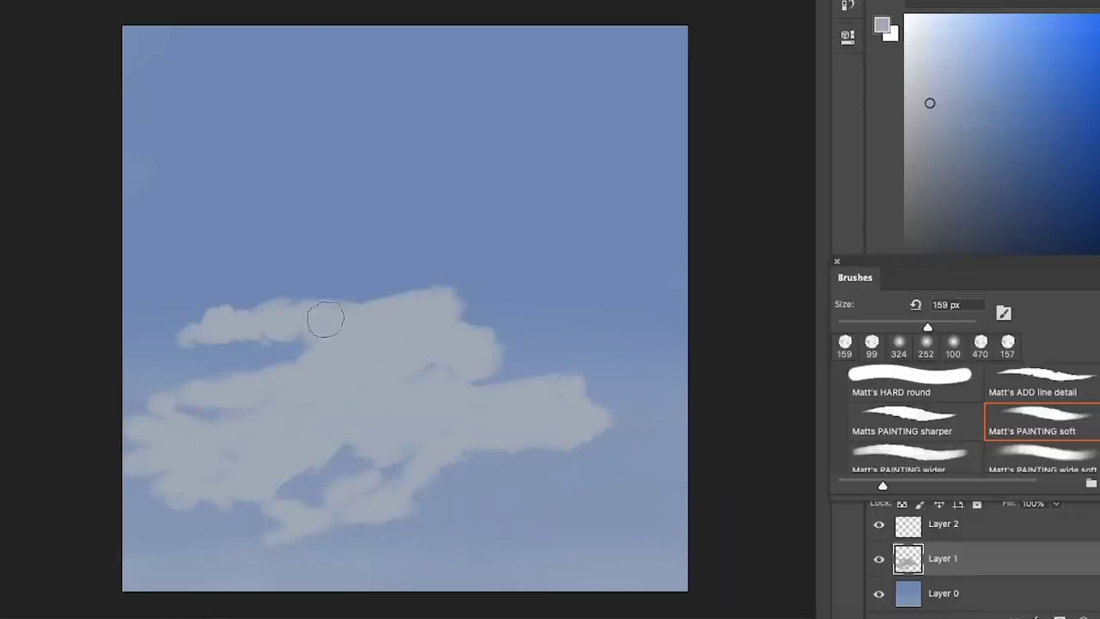
left_click_drag(303, 239, 291, 205)
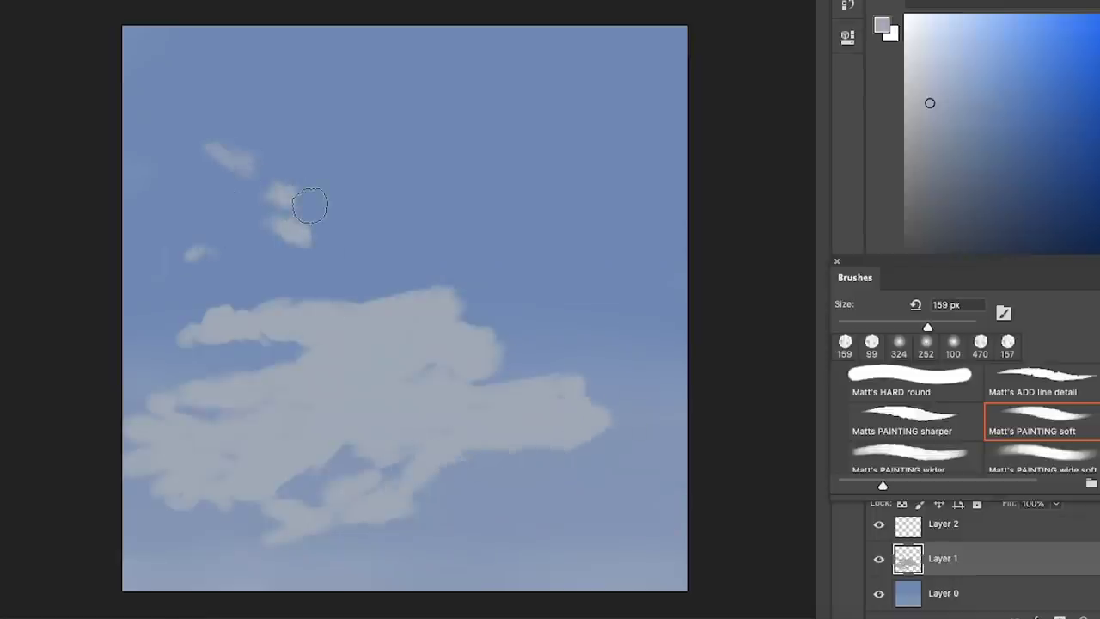
Paint medium grey shadow patches across the middle, left and upper parts of the large cloud
left_click(924, 176)
left_click_drag(287, 418, 259, 439)
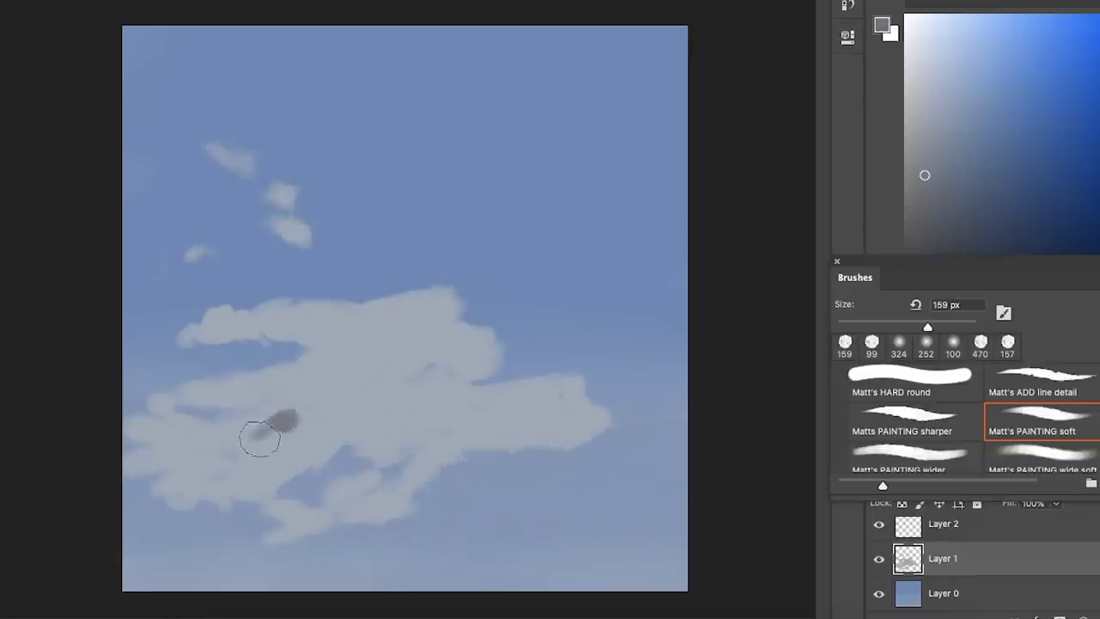
left_click_drag(348, 421, 301, 429)
mouse_move(258, 382)
left_mouse_down()
mouse_move(238, 381)
mouse_move(256, 387)
mouse_move(301, 365)
mouse_move(309, 400)
mouse_move(348, 387)
left_mouse_up()
mouse_move(430, 300)
left_mouse_down()
mouse_move(405, 330)
mouse_move(375, 306)
mouse_move(331, 316)
left_mouse_up()
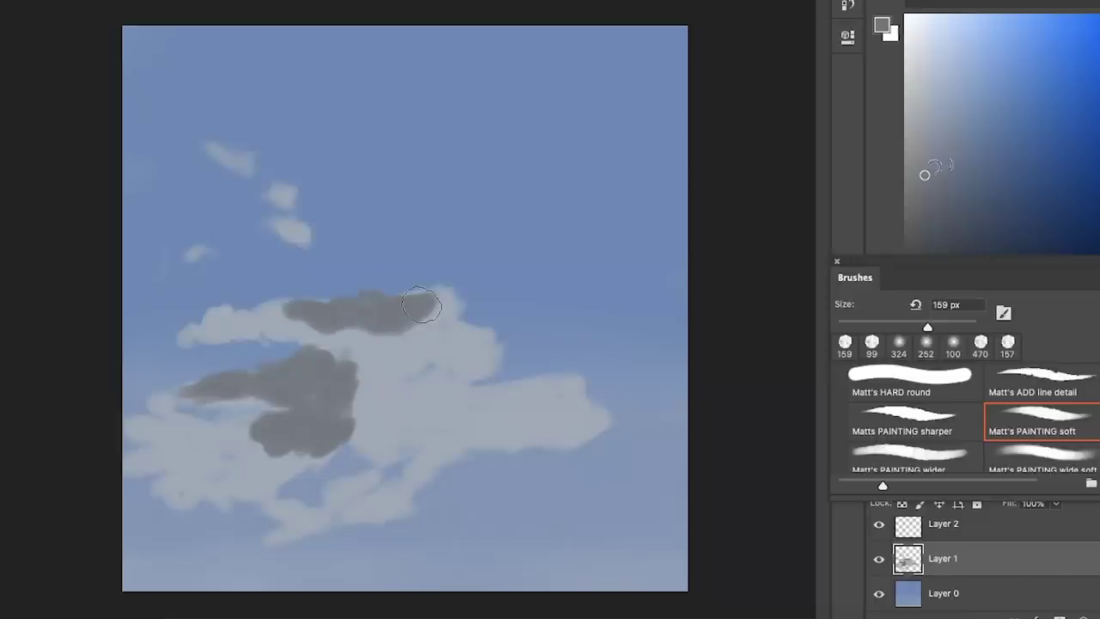
left_click_drag(354, 373, 361, 435)
left_click_drag(258, 430, 297, 471)
left_click_drag(187, 458, 229, 473)
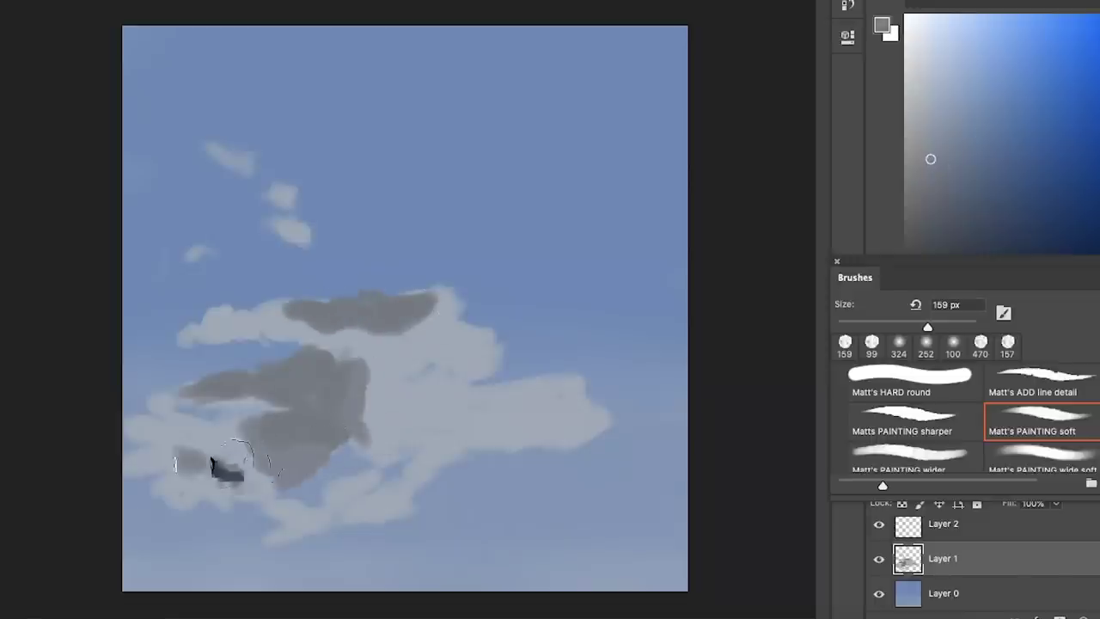
left_click_drag(219, 329, 240, 313)
mouse_move(507, 417)
left_mouse_down()
mouse_move(457, 420)
mouse_move(537, 431)
mouse_move(516, 406)
mouse_move(472, 391)
mouse_move(381, 444)
mouse_move(404, 351)
mouse_move(369, 330)
left_mouse_up()
Move the Brushes panel clear of the colour picker and choose a light pink as the foreground colour
left_click(1099, 28)
left_click_drag(945, 261, 886, 392)
left_click(1099, 343)
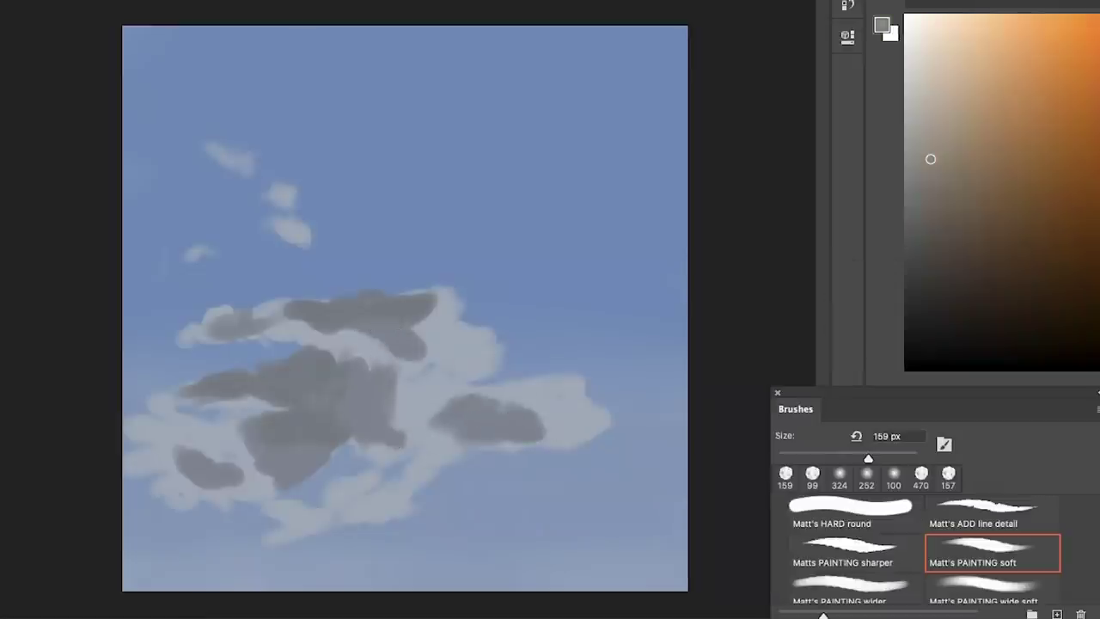
left_click(1099, 368)
left_click(955, 26)
Paint light pink highlights on the large cloud's right and lower forms and on the small clouds above
mouse_move(477, 356)
left_mouse_down()
mouse_move(510, 347)
mouse_move(514, 310)
mouse_move(486, 333)
mouse_move(535, 357)
mouse_move(437, 324)
mouse_move(540, 354)
mouse_move(456, 359)
mouse_move(414, 388)
mouse_move(438, 419)
mouse_move(572, 431)
mouse_move(486, 399)
left_mouse_up()
mouse_move(400, 383)
left_mouse_down()
mouse_move(280, 510)
mouse_move(433, 461)
mouse_move(290, 495)
mouse_move(427, 449)
left_mouse_up()
mouse_move(297, 236)
left_mouse_down()
mouse_move(290, 243)
mouse_move(290, 192)
mouse_move(278, 201)
mouse_move(296, 251)
left_mouse_up()
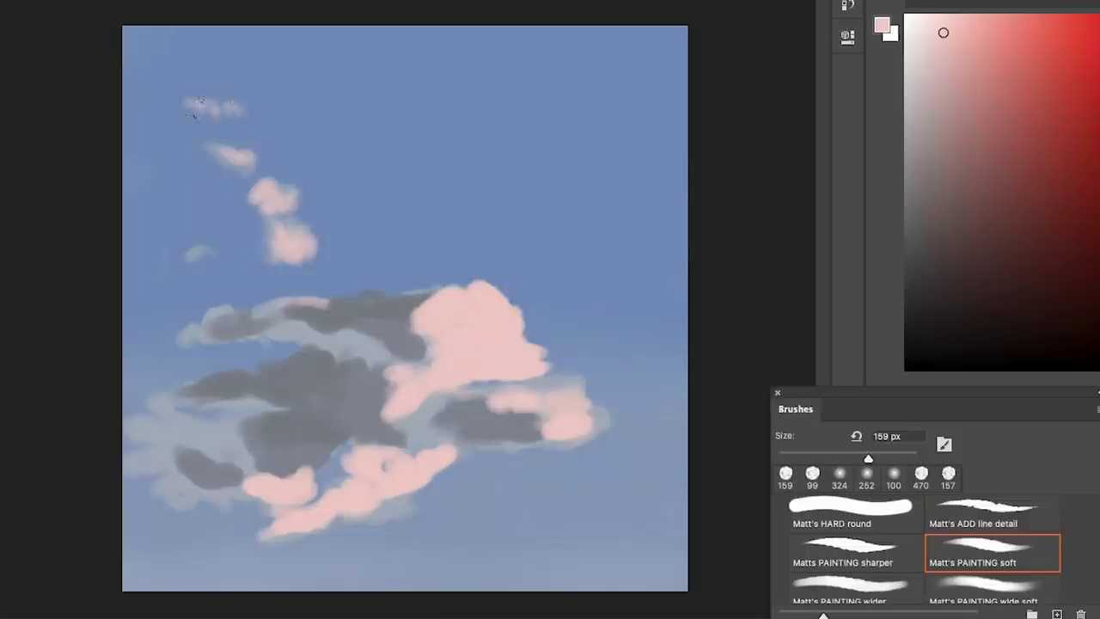
left_click_drag(228, 159, 232, 164)
mouse_move(180, 333)
left_mouse_down()
mouse_move(275, 313)
mouse_move(424, 437)
mouse_move(391, 381)
mouse_move(389, 434)
mouse_move(546, 441)
mouse_move(565, 368)
mouse_move(535, 360)
mouse_move(484, 409)
left_mouse_up()
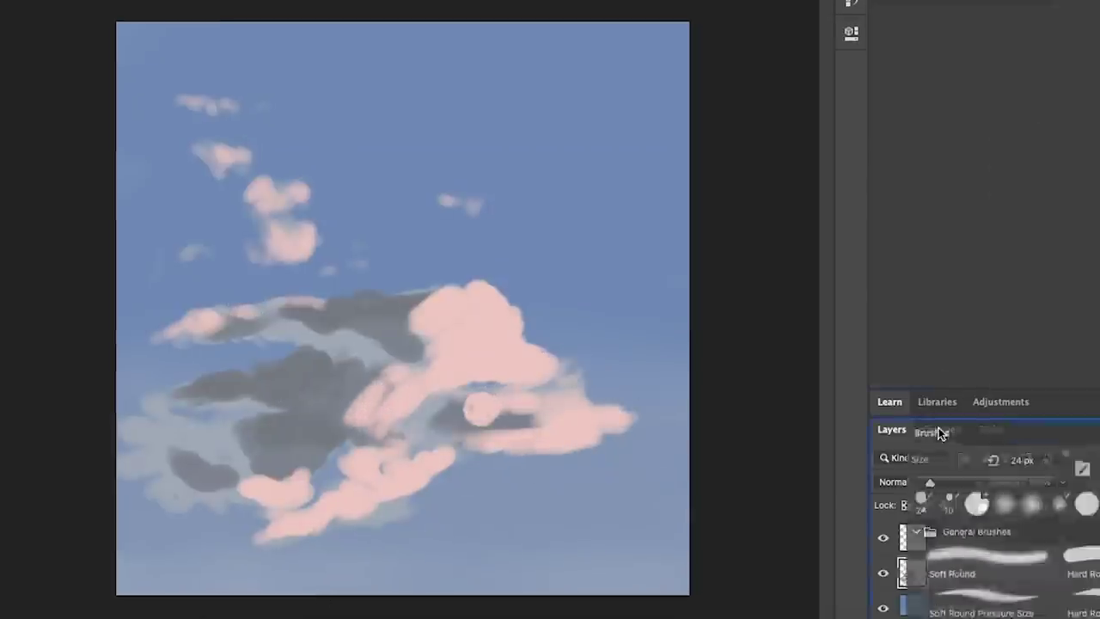
Dock the Brushes panel with the Layers group and pick the Matt's SHADING A brush
left_click_drag(938, 427, 1032, 427)
scroll(1031, 576, "down", 8)
scroll(946, 550, "up", 10)
left_click(940, 523)
scroll(985, 555, "down", 3)
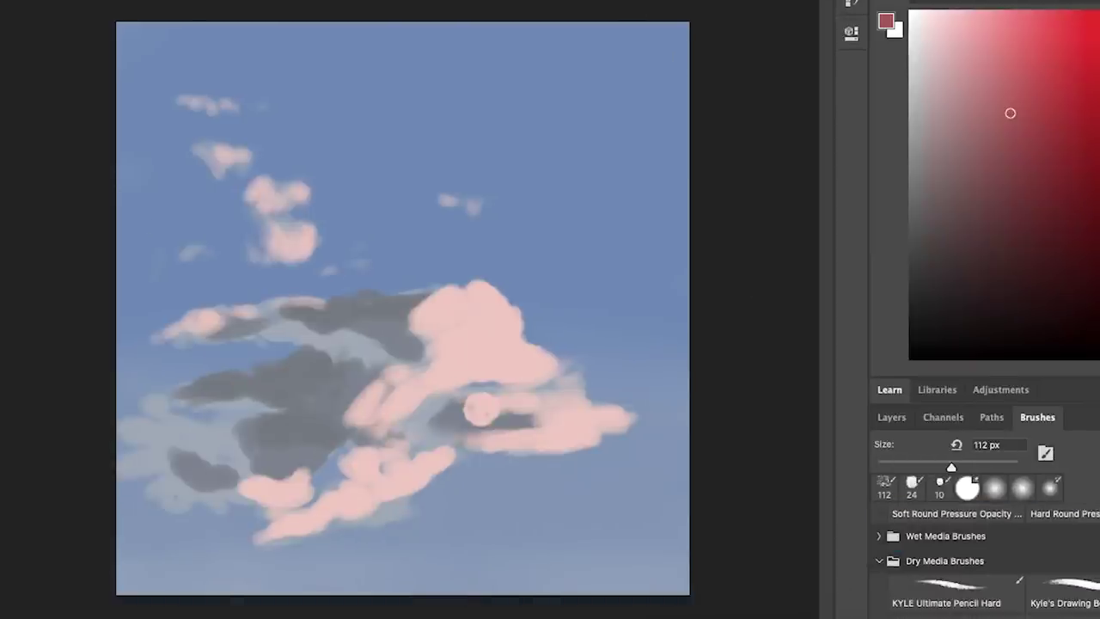
scroll(989, 587, "down", 5)
left_click(959, 612)
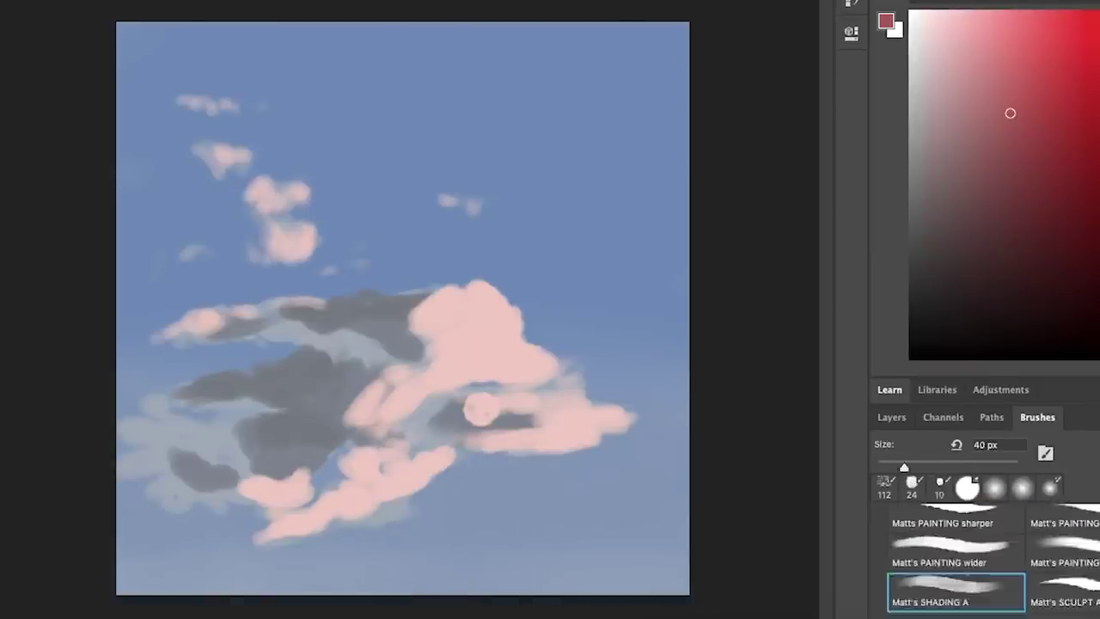
Fill out the pink forms on the cloud's right and lower parts with a sampled pink and a 58 px brush
left_click(474, 410, "alt")
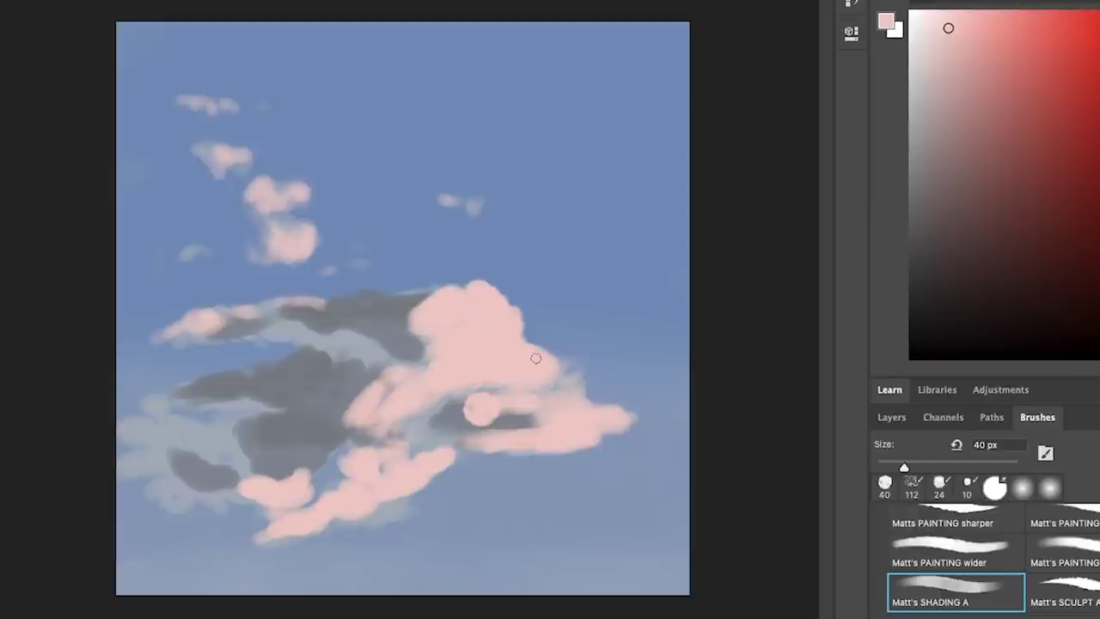
left_click(917, 468)
mouse_move(550, 449)
left_mouse_down()
mouse_move(432, 436)
mouse_move(452, 398)
left_mouse_up()
left_click_drag(430, 448, 404, 455)
mouse_move(267, 538)
left_mouse_down()
mouse_move(275, 508)
mouse_move(315, 471)
mouse_move(333, 489)
mouse_move(342, 449)
mouse_move(375, 443)
left_mouse_up()
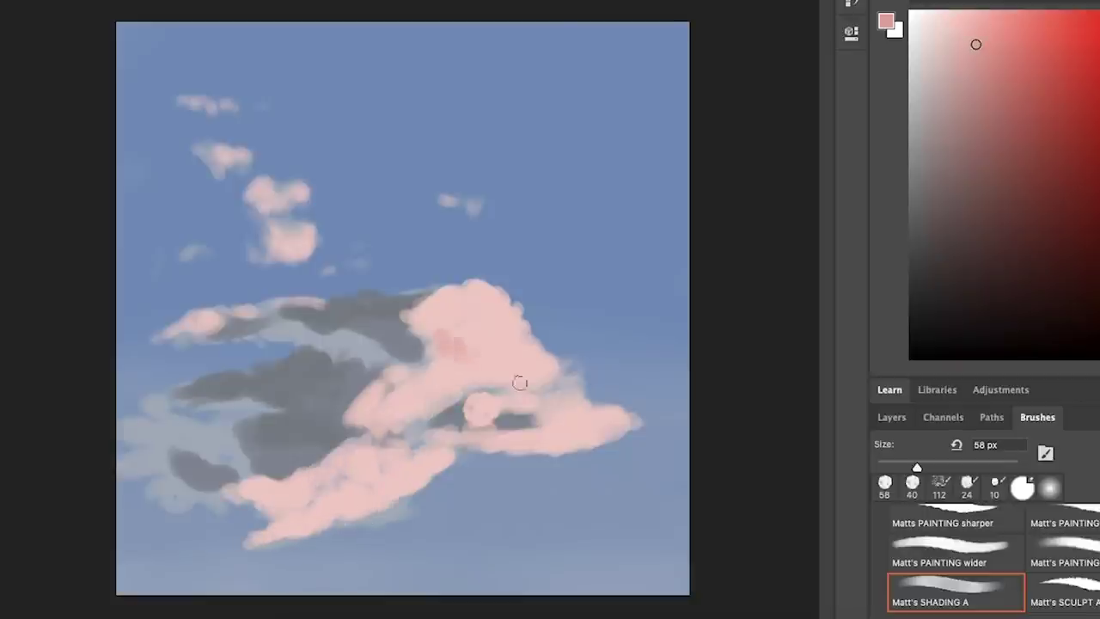
Glaze soft orange over the left side of the tall pink cloud with Matt's Soft Round 100 brush
scroll(1014, 559, "up", 5)
left_click(1064, 580)
mouse_move(469, 354)
left_mouse_down()
mouse_move(448, 340)
mouse_move(466, 348)
left_mouse_up()
left_click(1012, 40)
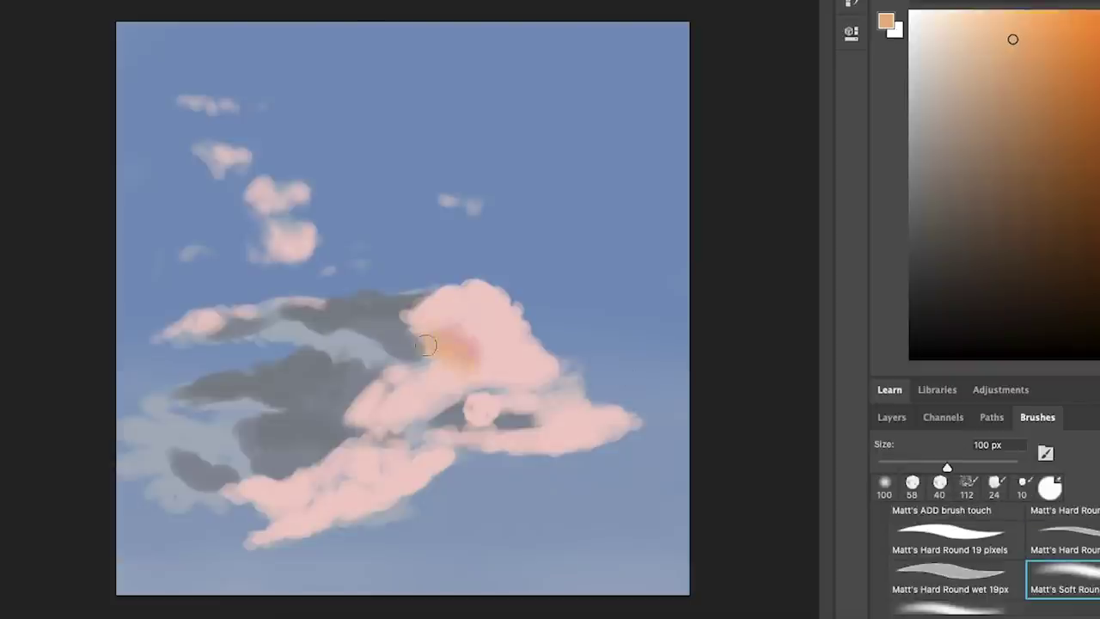
left_click(1006, 30)
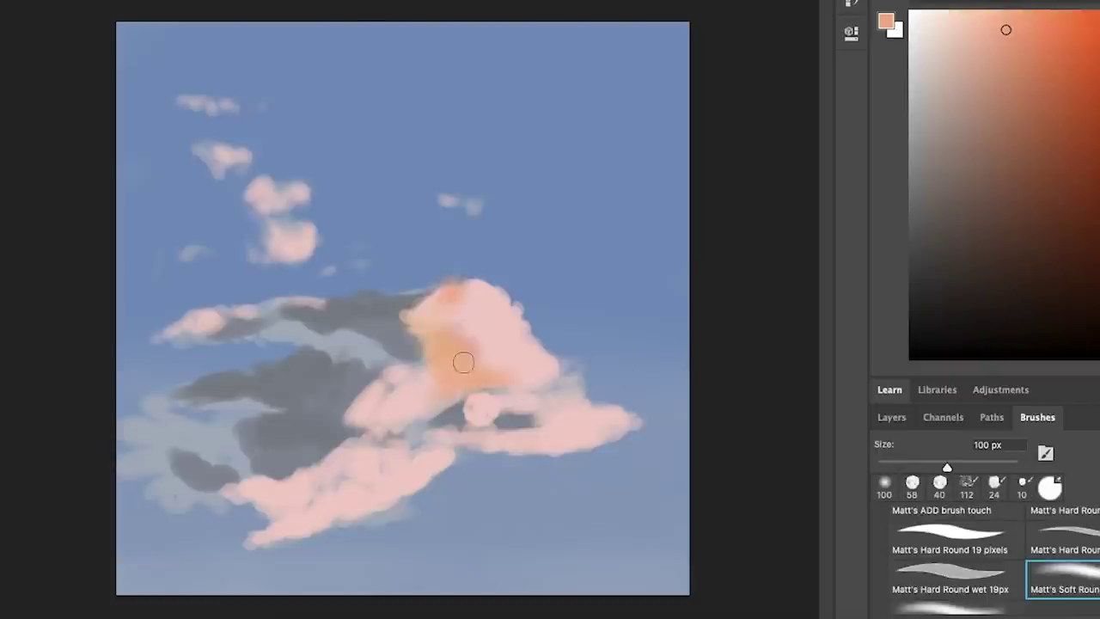
Warm the lower pink cloud forms with coral orange and blend paler pinks into the highlights
left_click_drag(567, 430, 515, 444)
mouse_move(280, 492)
left_mouse_down()
mouse_move(302, 495)
mouse_move(310, 485)
left_mouse_up()
left_click_drag(340, 515, 387, 499)
left_click_drag(427, 413, 410, 407)
left_click(1099, 352)
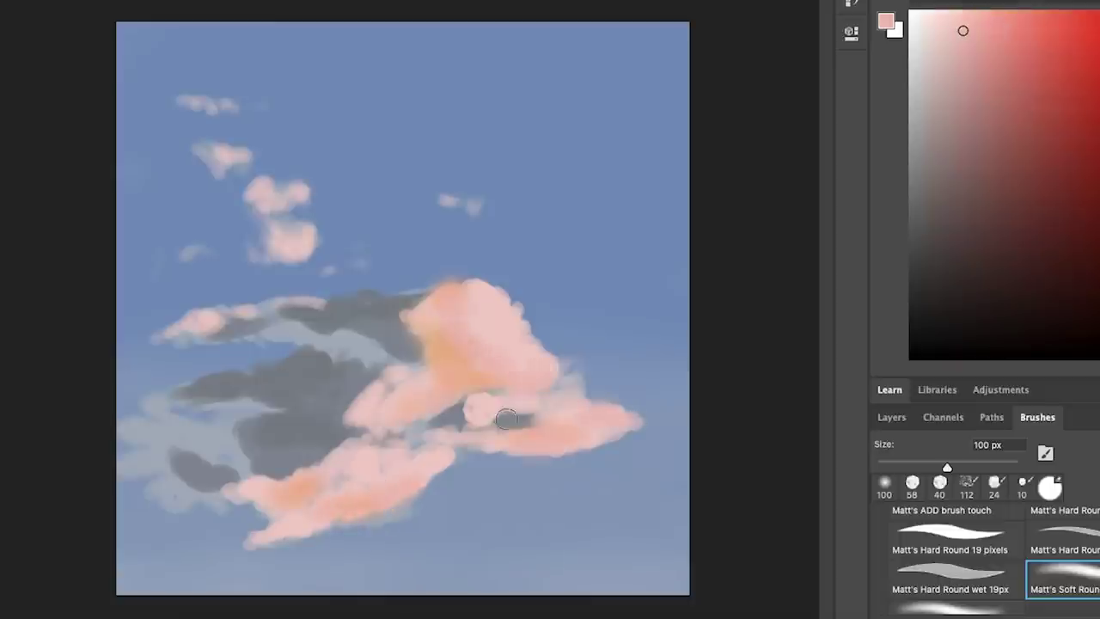
left_click(503, 380, "alt")
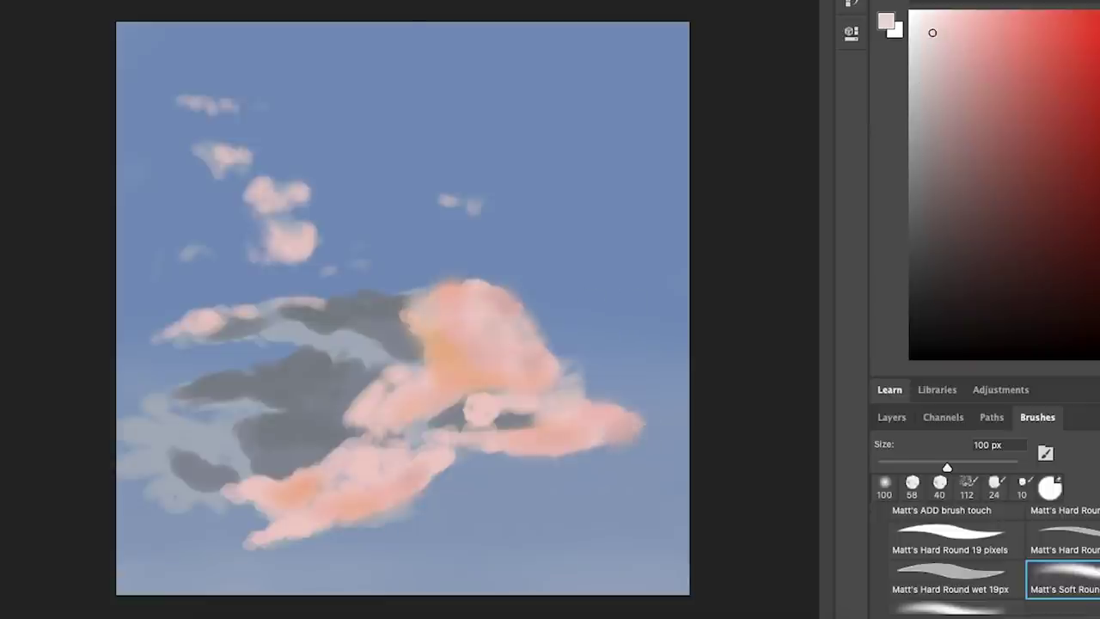
Cover the pink spot in the cloud's middle gap with grey and darken the left cloud edge with a deeper grey
left_click(539, 411, "alt")
mouse_move(478, 419)
left_mouse_down()
mouse_move(541, 417)
mouse_move(331, 434)
mouse_move(339, 391)
mouse_move(360, 395)
left_mouse_up()
left_click(319, 443, "alt")
left_click(909, 210)
mouse_move(188, 393)
left_mouse_down()
mouse_move(236, 387)
mouse_move(159, 396)
mouse_move(228, 432)
mouse_move(116, 423)
left_mouse_up()
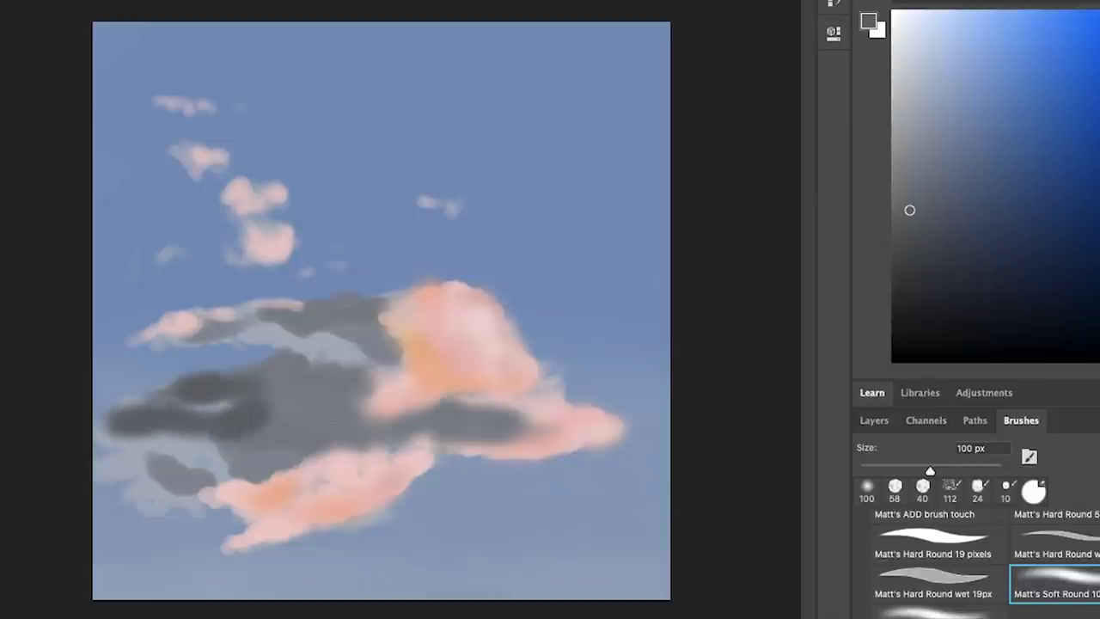
Brush sampled greys over the lower left cloud, the middle band and the upper cloud bank
left_click_drag(249, 421, 182, 441)
mouse_move(205, 504)
left_mouse_down()
mouse_move(260, 482)
mouse_move(250, 460)
mouse_move(369, 430)
mouse_move(314, 438)
mouse_move(266, 369)
mouse_move(355, 350)
mouse_move(381, 359)
mouse_move(259, 316)
mouse_move(380, 346)
mouse_move(322, 464)
mouse_move(391, 451)
left_mouse_up()
left_click(415, 403, "alt")
left_click(355, 343, "alt")
mouse_move(378, 396)
left_mouse_down()
mouse_move(499, 426)
mouse_move(481, 430)
mouse_move(508, 439)
mouse_move(560, 429)
left_mouse_up()
left_click_drag(277, 312, 442, 293)
Blend dark grey shadows into the edges of the tall pink cloud, the right arm and the lower pink strip
left_click(398, 304, "alt")
mouse_move(421, 354)
left_mouse_down()
mouse_move(442, 376)
mouse_move(430, 366)
mouse_move(406, 380)
left_mouse_up()
left_click(420, 354, "alt")
left_click_drag(433, 350, 444, 376)
mouse_move(552, 426)
left_mouse_down()
mouse_move(600, 439)
mouse_move(512, 412)
left_mouse_up()
mouse_move(289, 483)
left_mouse_down()
mouse_move(330, 468)
mouse_move(249, 497)
left_mouse_up()
mouse_move(180, 335)
left_mouse_down()
mouse_move(228, 342)
mouse_move(161, 382)
mouse_move(126, 456)
mouse_move(160, 501)
mouse_move(296, 522)
mouse_move(345, 487)
mouse_move(425, 455)
mouse_move(593, 429)
mouse_move(541, 443)
left_mouse_up()
Paint deeper grey shadows on the left part of the cloud with Matt's PAINTING soft brush at 70 px
scroll(1081, 586, "up", 5)
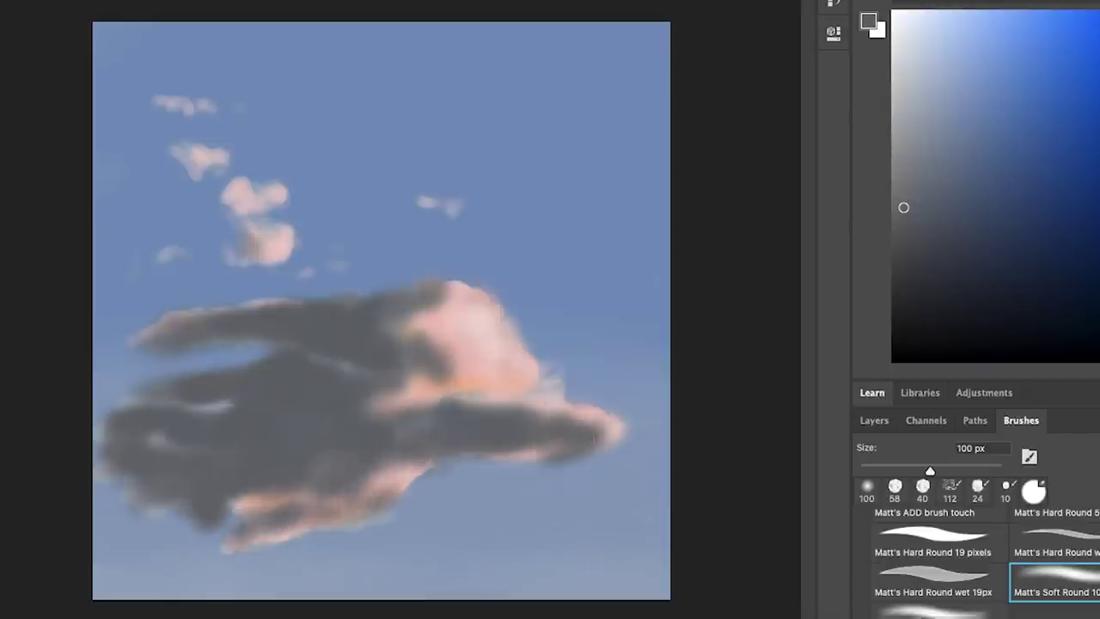
left_click(1081, 586)
left_click_drag(630, 325, 630, 342)
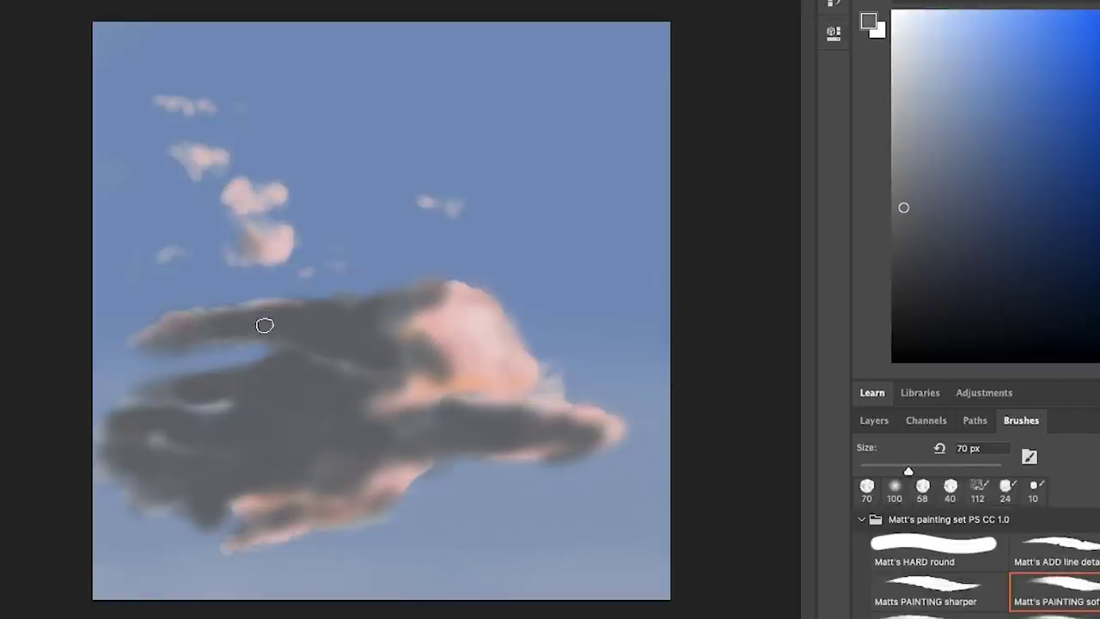
left_click_drag(189, 419, 239, 415)
mouse_move(180, 394)
left_mouse_down()
mouse_move(260, 381)
mouse_move(270, 366)
mouse_move(286, 392)
left_mouse_up()
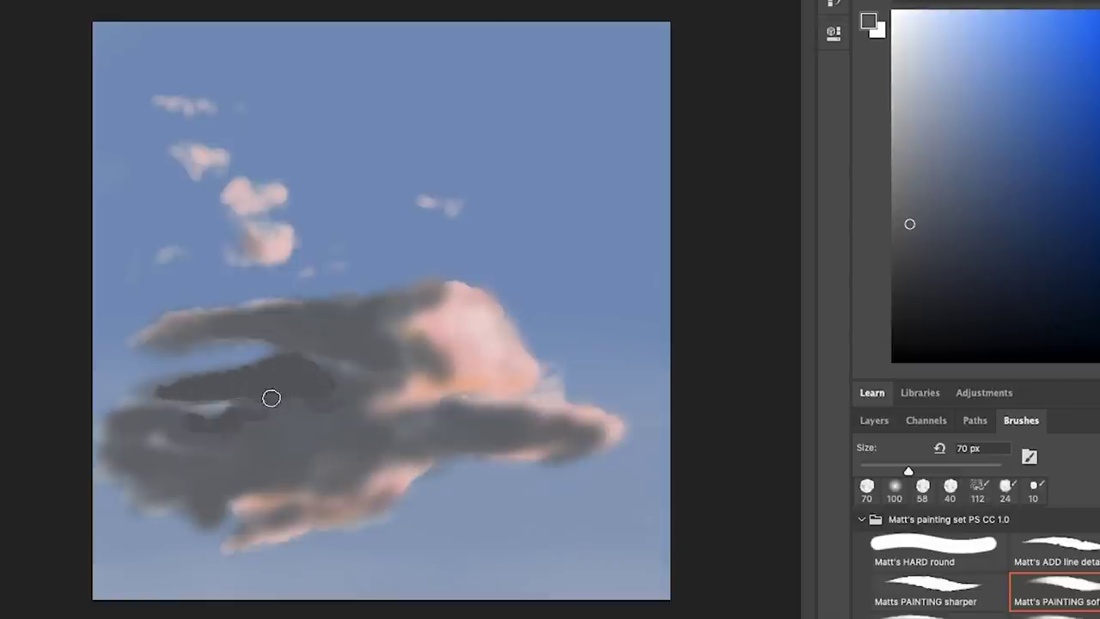
mouse_move(209, 506)
left_mouse_down()
mouse_move(153, 481)
mouse_move(126, 445)
mouse_move(249, 416)
left_mouse_up()
Enlarge the brush to 92 px and add deep grey shadows to the cloud's centre, upper bank and right arm
key("bracketright")
key("bracketright")
left_click_drag(330, 418, 373, 442)
left_click_drag(265, 321, 367, 351)
mouse_move(464, 426)
left_mouse_down()
mouse_move(507, 422)
mouse_move(438, 427)
left_mouse_up()
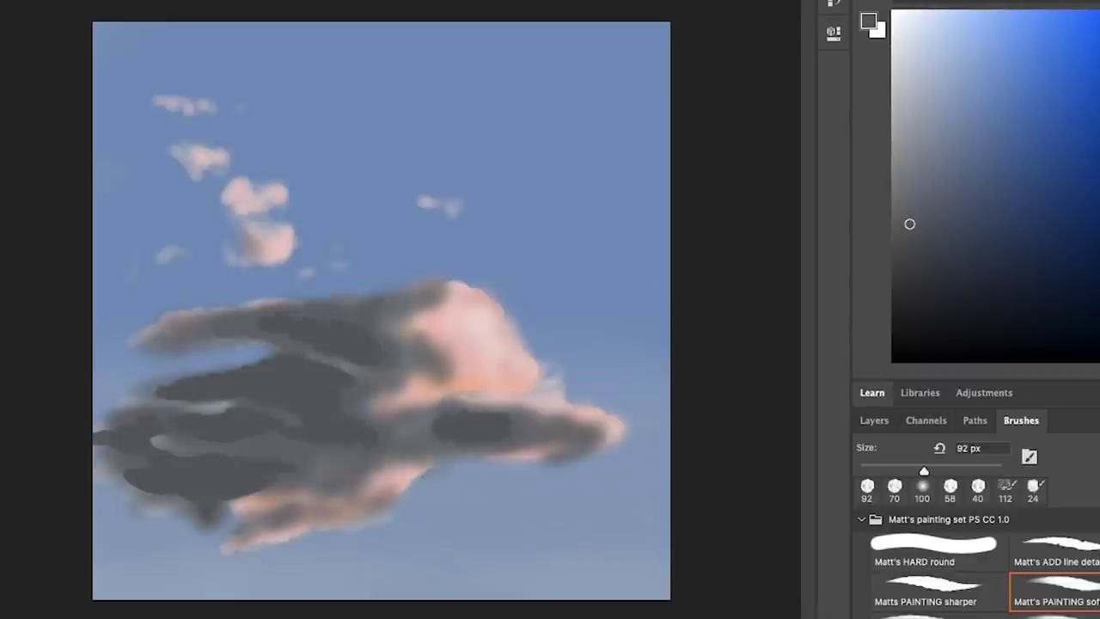
Widen the dark shadows on the right arm, centre and upper bank with Matt's PAINTING wide soft brush at 68 px
scroll(1031, 579, "down", 2)
left_click(1038, 555)
key("bracketright")
key("bracketright")
key("bracketright")
left_click_drag(506, 440, 436, 421)
left_click_drag(331, 448, 368, 445)
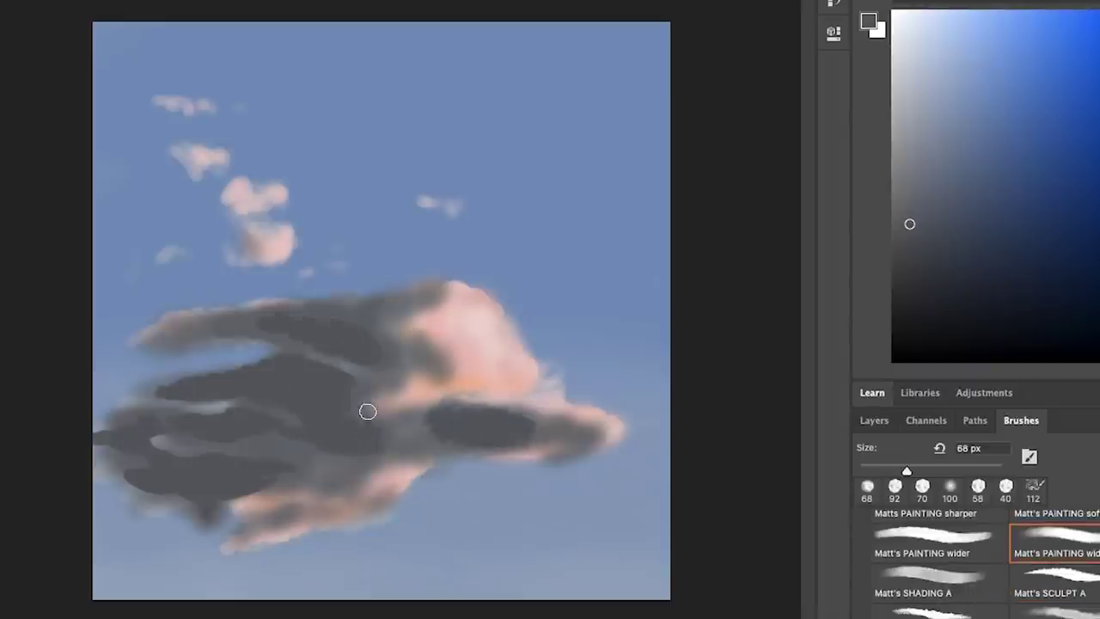
left_click_drag(251, 321, 237, 331)
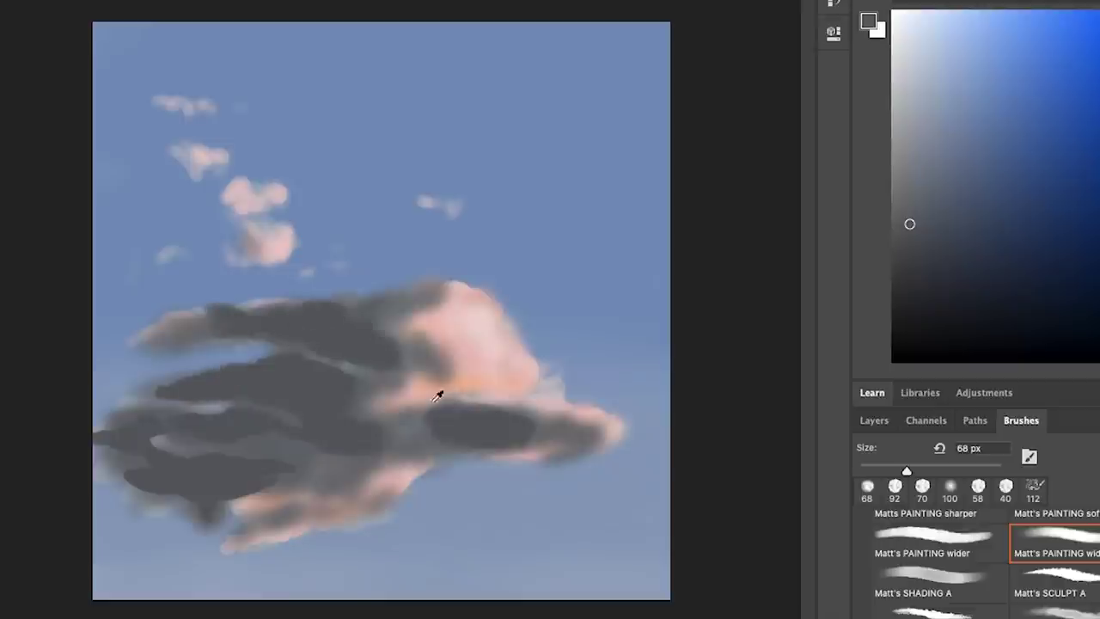
Extend the dark grey toward the upper bank's left tip and fill the light gap in the lower left cloud
left_click(438, 396, "alt")
left_click(423, 319, "alt")
left_click_drag(236, 331, 184, 325)
left_click(64, 1)
left_click(76, 113)
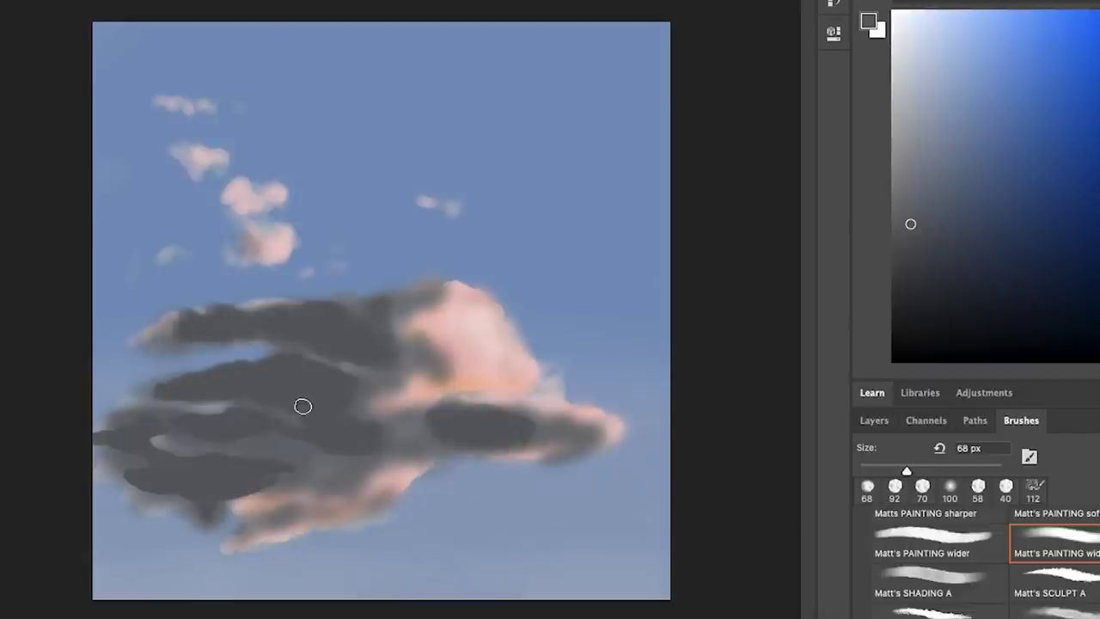
mouse_move(156, 448)
left_mouse_down()
mouse_move(305, 444)
mouse_move(322, 457)
left_mouse_up()
Build up dark grey across the central and far left cloud with a sampled grey and Matt's SHADING A brush at 96 px
left_click(299, 487, "alt")
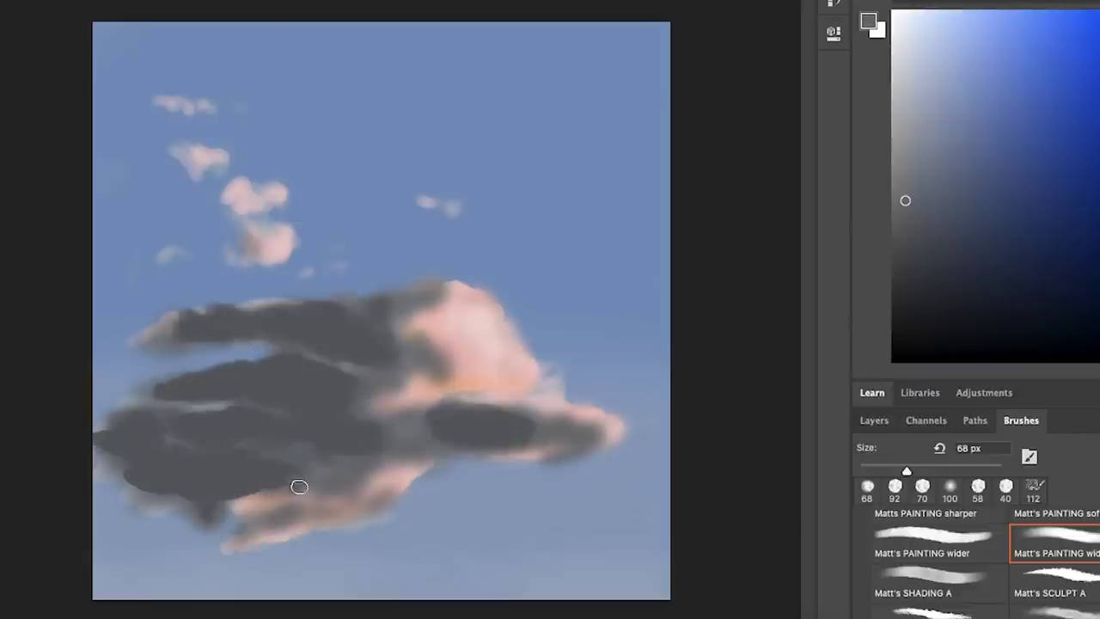
key("period")
left_click(288, 504, "alt")
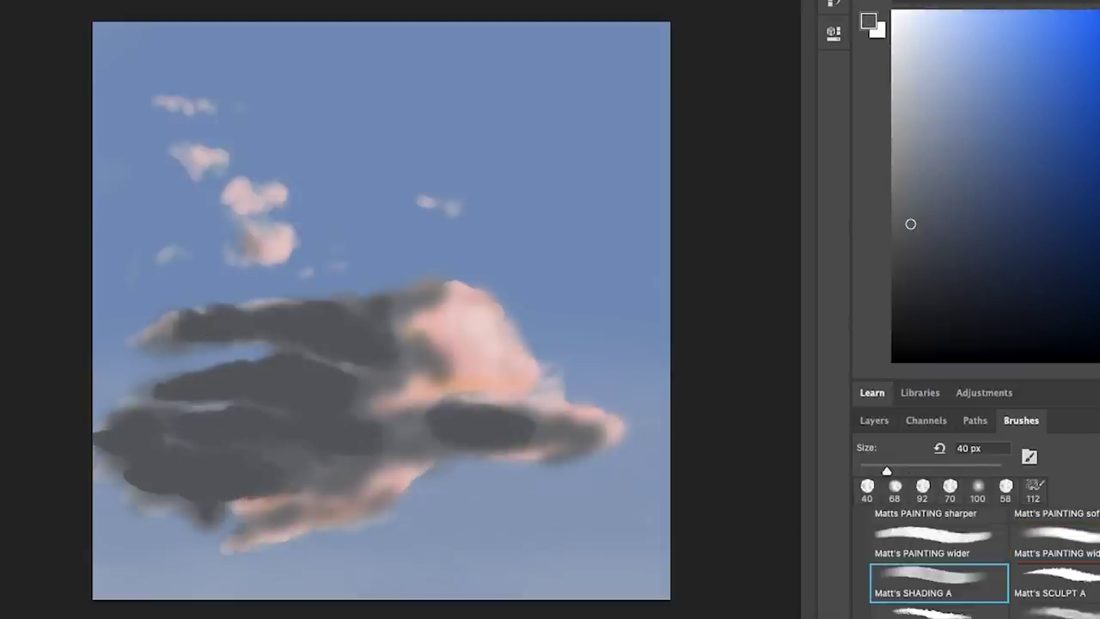
left_click(938, 467)
left_click_drag(514, 430, 239, 489)
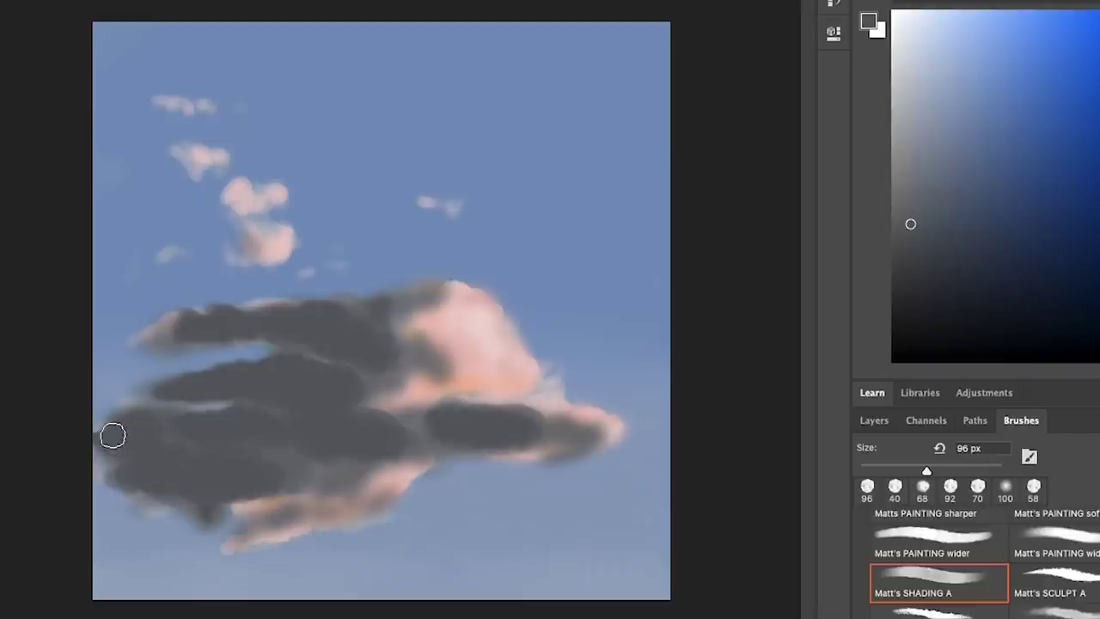
left_click_drag(114, 438, 138, 397)
Reduce the brush to 80 px and shade the tall pink cloud's inner edge and the underside of the lower pink strip
left_click_drag(927, 471, 915, 471)
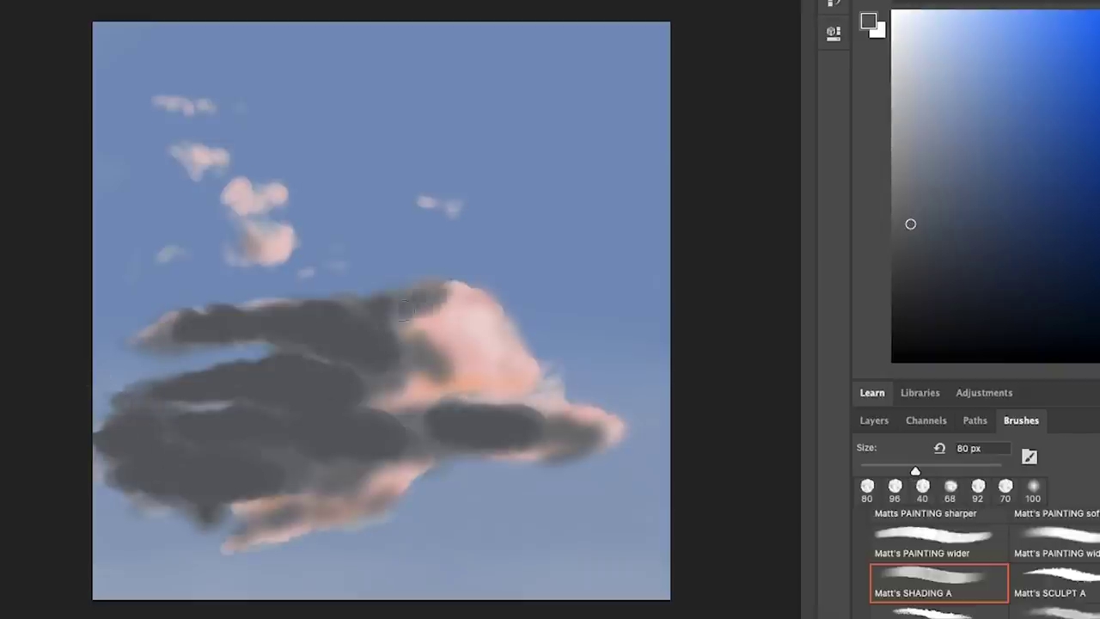
left_click_drag(408, 373, 442, 371)
mouse_move(395, 501)
left_mouse_down()
mouse_move(354, 510)
mouse_move(414, 501)
left_mouse_up()
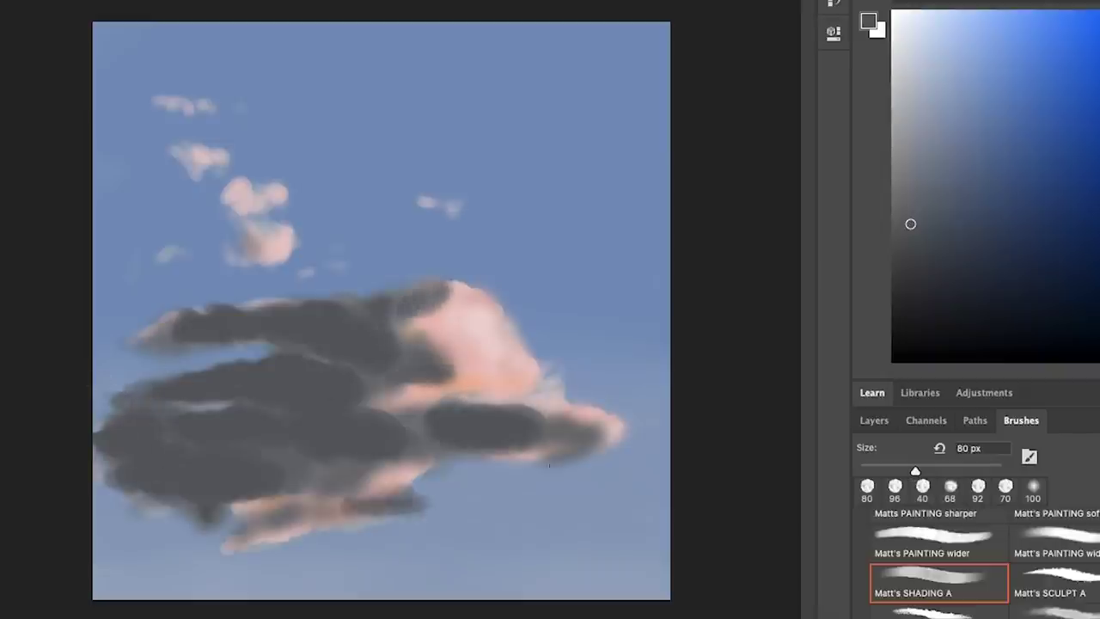
Soften the dark grey shadows throughout the cloud and its lower strip with Matt's Soft Round 100 brush at 77 px
scroll(1096, 595, "up", 5)
left_click(1096, 593)
left_click_drag(214, 418, 216, 454)
mouse_move(398, 440)
left_mouse_down()
mouse_move(364, 418)
mouse_move(371, 452)
left_mouse_up()
mouse_move(268, 525)
left_mouse_down()
mouse_move(255, 534)
mouse_move(279, 519)
left_mouse_up()
left_click_drag(309, 526, 345, 525)
mouse_move(362, 379)
left_mouse_down()
mouse_move(301, 318)
mouse_move(147, 393)
mouse_move(327, 314)
mouse_move(396, 324)
mouse_move(401, 369)
left_mouse_up()
Paint sampled pale pink light along the right arm, the tall cloud's shadow edge and the lower strip
left_click(555, 392, "alt")
mouse_move(538, 444)
left_mouse_down()
mouse_move(494, 446)
mouse_move(522, 455)
mouse_move(563, 418)
mouse_move(585, 458)
left_mouse_up()
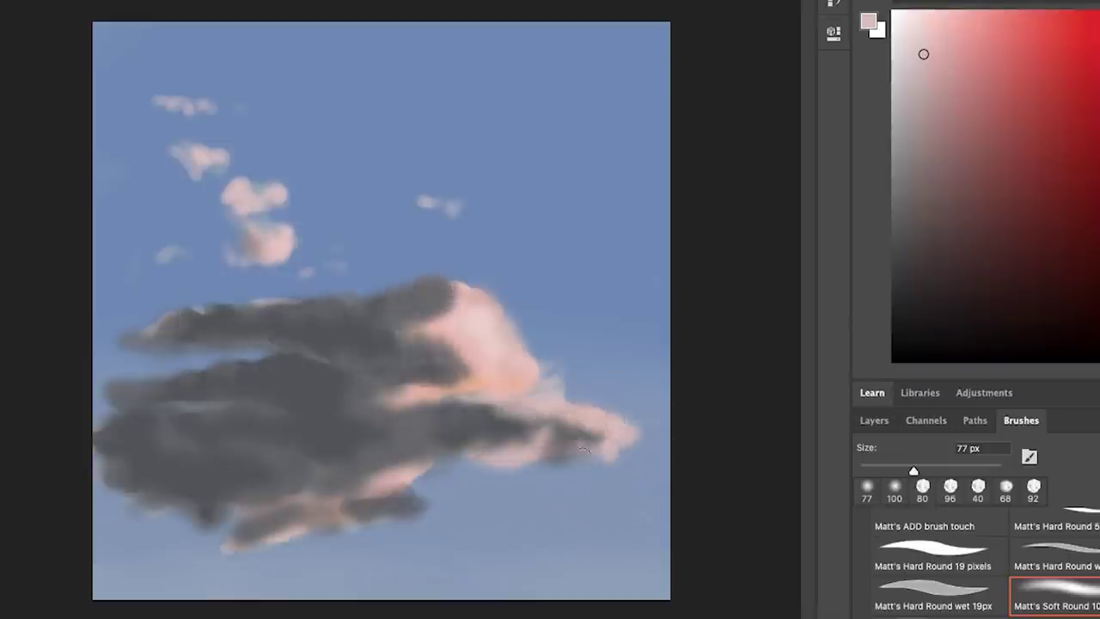
left_click_drag(459, 304, 463, 315)
mouse_move(409, 413)
left_mouse_down()
mouse_move(383, 397)
mouse_move(357, 485)
mouse_move(444, 447)
mouse_move(567, 460)
left_mouse_up()
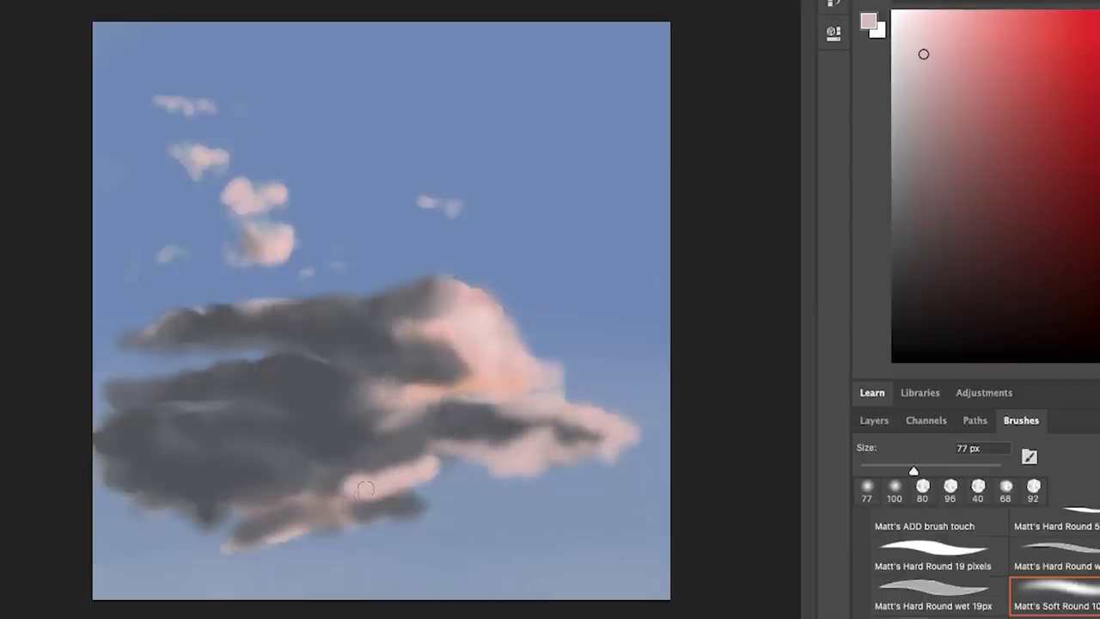
left_click_drag(365, 490, 301, 462)
Paint pale pink light over the right arm and lower strip with Matt's SHADING A brush at 76 px
scroll(1011, 589, "down", 5)
left_click(962, 551)
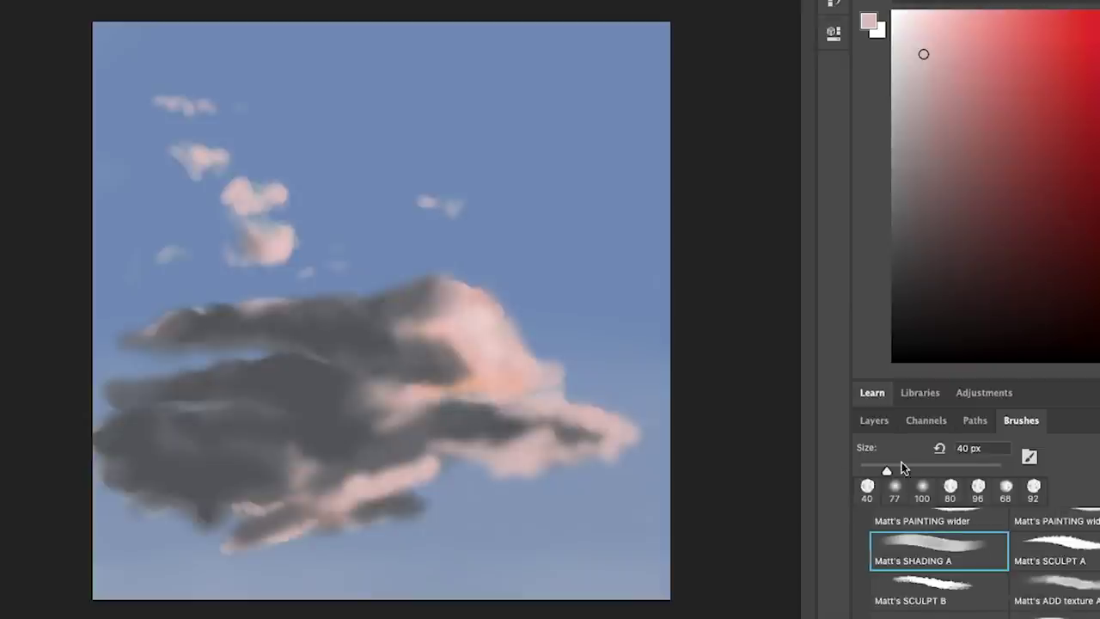
left_click_drag(903, 467, 913, 467)
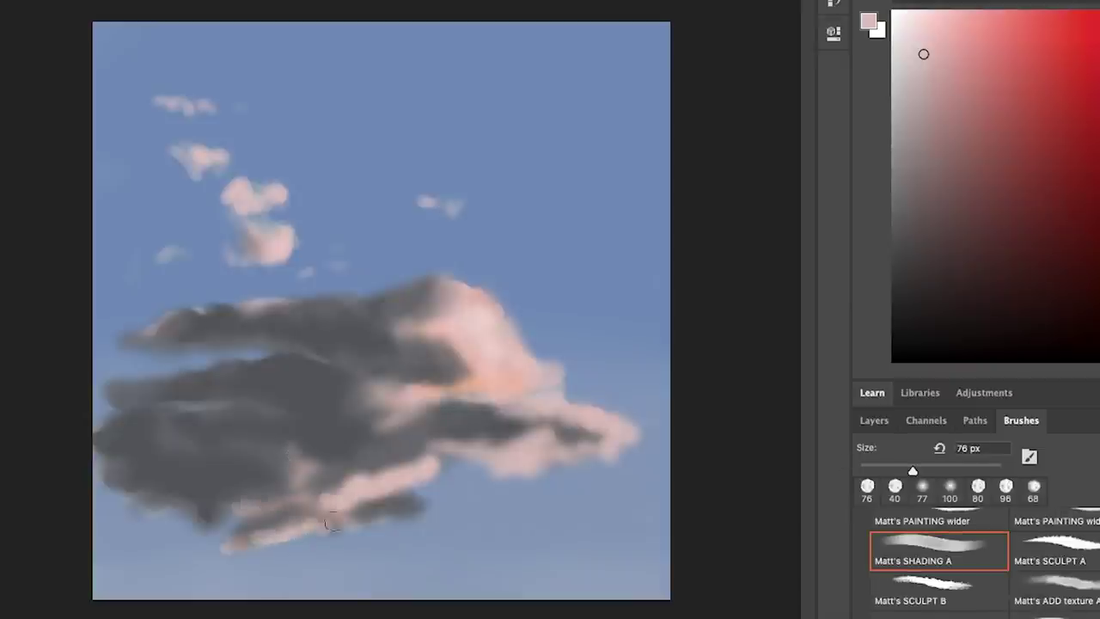
left_click_drag(511, 448, 608, 439)
Sample a peach tone and warm the tall cloud's base, the right arm's underside and the lower strip
left_click(474, 362, "alt")
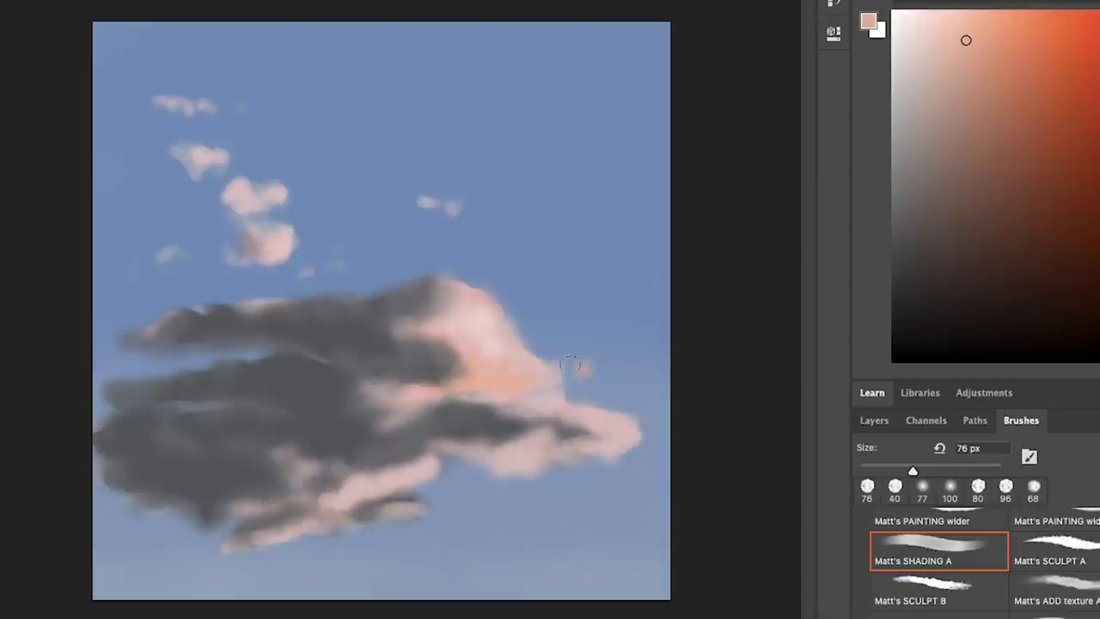
left_click(60, 2)
left_click(98, 110)
left_click_drag(225, 506, 283, 504)
scroll(939, 567, "down", 3)
left_click(939, 578)
left_click_drag(600, 296, 599, 318)
key("ctrl+z")
Switch to a painting brush and add sampled pale pink to the tall cloud's crown, small upper cloud, arm tip and lower strip
key("period")
key("period")
key("period")
key("period")
key("period")
key("period")
key("period")
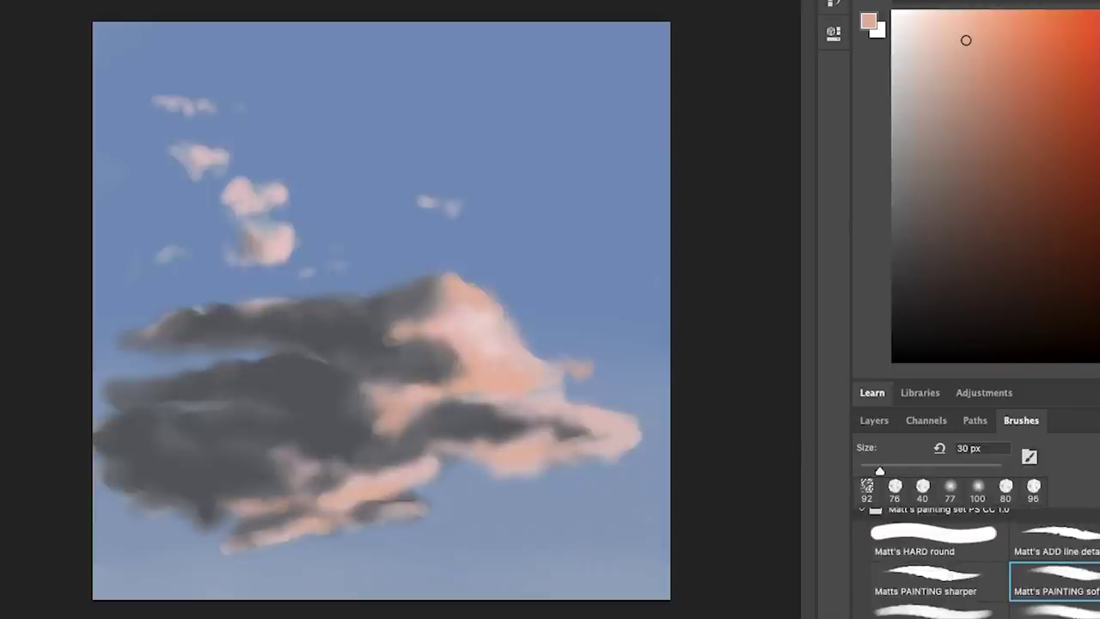
left_click(473, 325, "alt")
left_click_drag(488, 305, 516, 311)
left_click_drag(489, 307, 495, 317)
left_click_drag(295, 239, 278, 240)
left_click_drag(629, 431, 631, 429)
left_click_drag(610, 427, 597, 428)
key("[")
left_click_drag(424, 468, 384, 477)
Change to another, enlarged brush and round out the tall cloud's crown and the right arm's tip in pale pink
scroll(1049, 558, "down", 2)
left_click(1055, 542)
key("]")
left_click_drag(505, 321, 517, 341)
left_click_drag(446, 287, 507, 292)
mouse_move(628, 442)
left_mouse_down()
mouse_move(611, 447)
mouse_move(577, 433)
mouse_move(594, 432)
left_mouse_up()
Rework the shadow and light inside the right arm with sampled tones, blending with Matt's Soft Round 100 brush at 76 px
left_click(590, 414, "alt")
key("[")
left_click(562, 429, "alt")
scroll(1049, 559, "up", 5)
left_click(1055, 594)
left_click_drag(543, 436, 516, 439)
left_click(449, 400, "alt")
left_click_drag(432, 418, 447, 402)
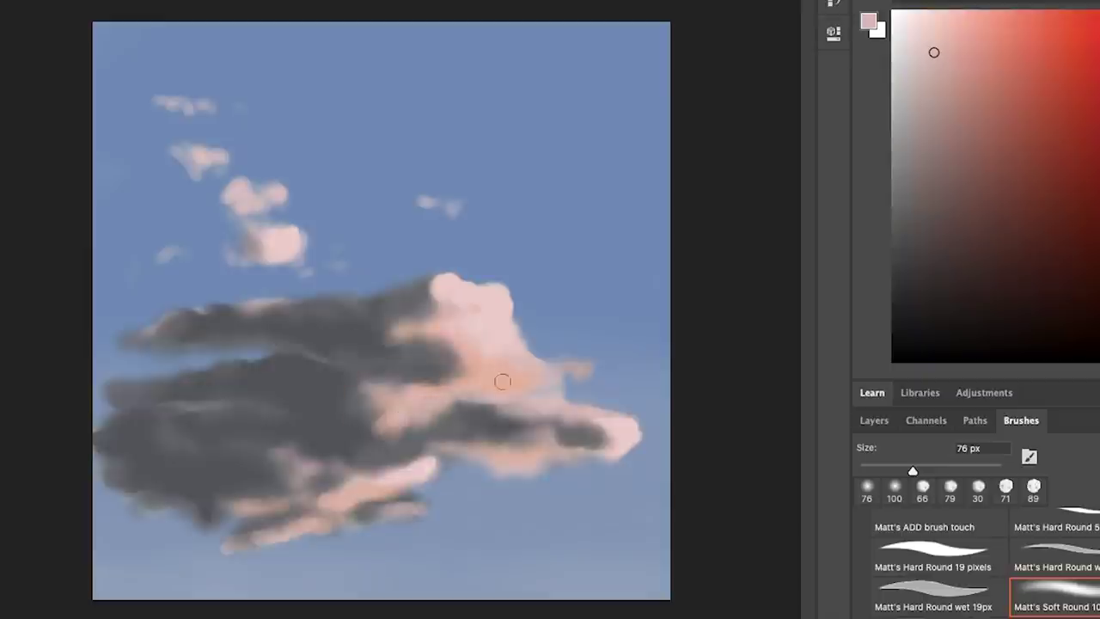
Blend sampled orange-pink into the tall cloud and lower strip, and brush dark grey along the tall cloud's inner edge and right arm
left_click(477, 343, "alt")
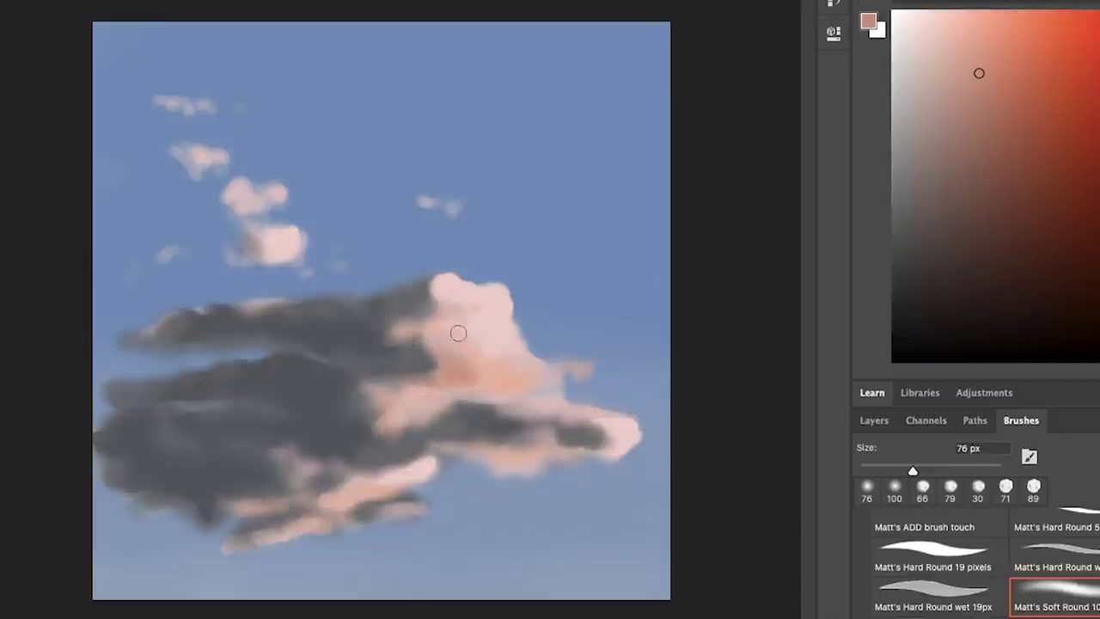
left_click(295, 462, "alt")
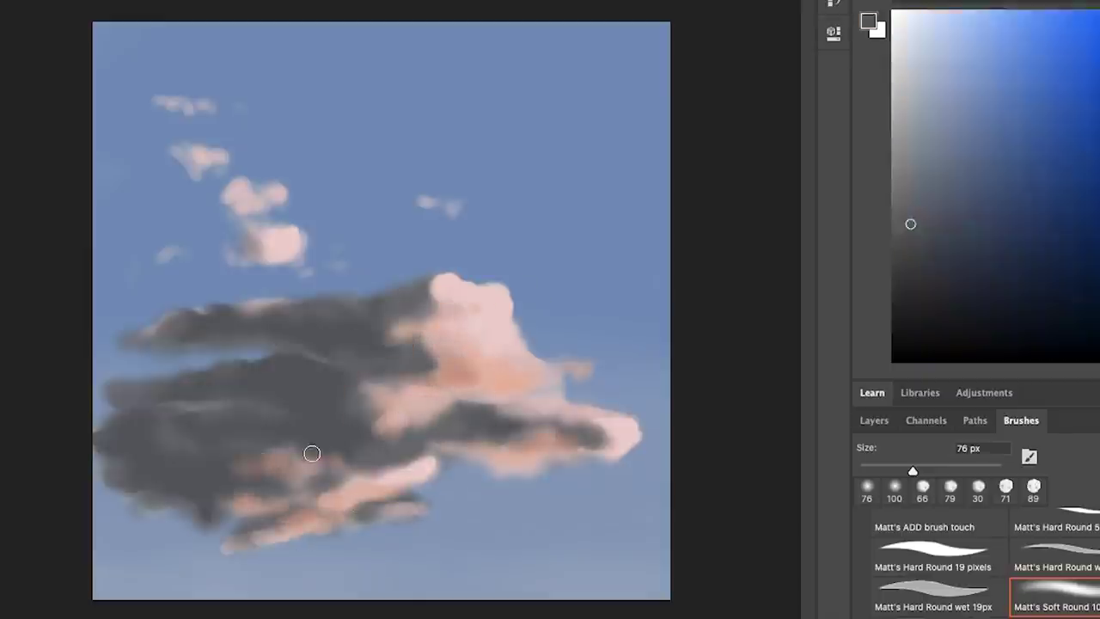
mouse_move(396, 457)
left_mouse_down()
mouse_move(447, 378)
mouse_move(416, 368)
mouse_move(463, 368)
left_mouse_up()
mouse_move(414, 410)
left_mouse_down()
mouse_move(510, 438)
mouse_move(453, 440)
left_mouse_up()
Carve the left cloud's top edge, side gaps and underside with sampled sky blue, and touch grey into the lower strip
left_click(555, 392, "alt")
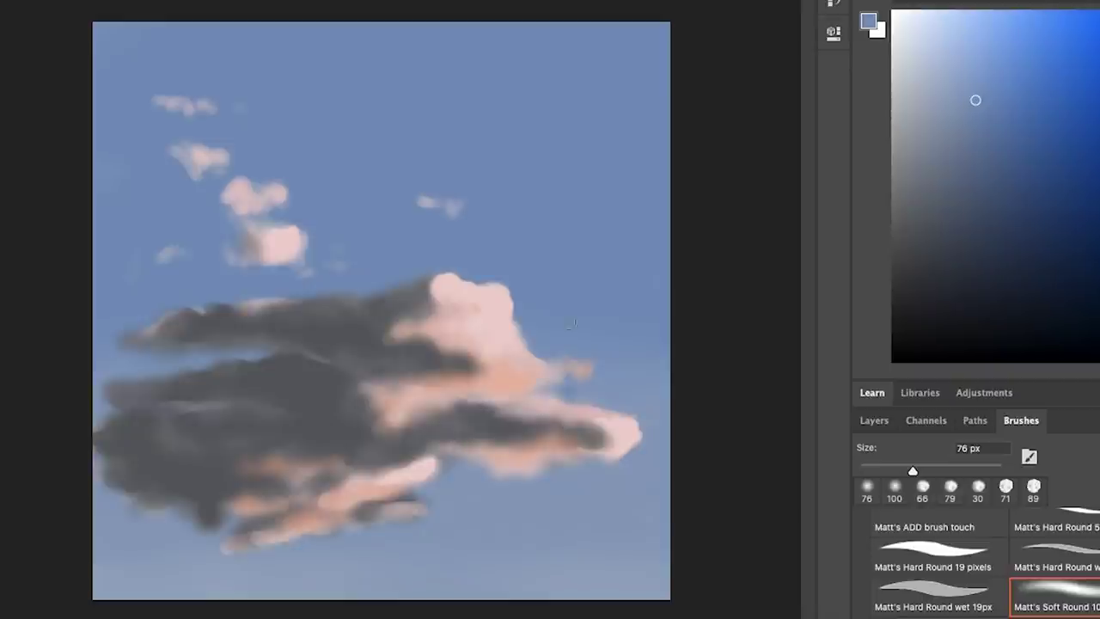
mouse_move(446, 274)
left_mouse_down()
mouse_move(395, 284)
mouse_move(330, 291)
left_mouse_up()
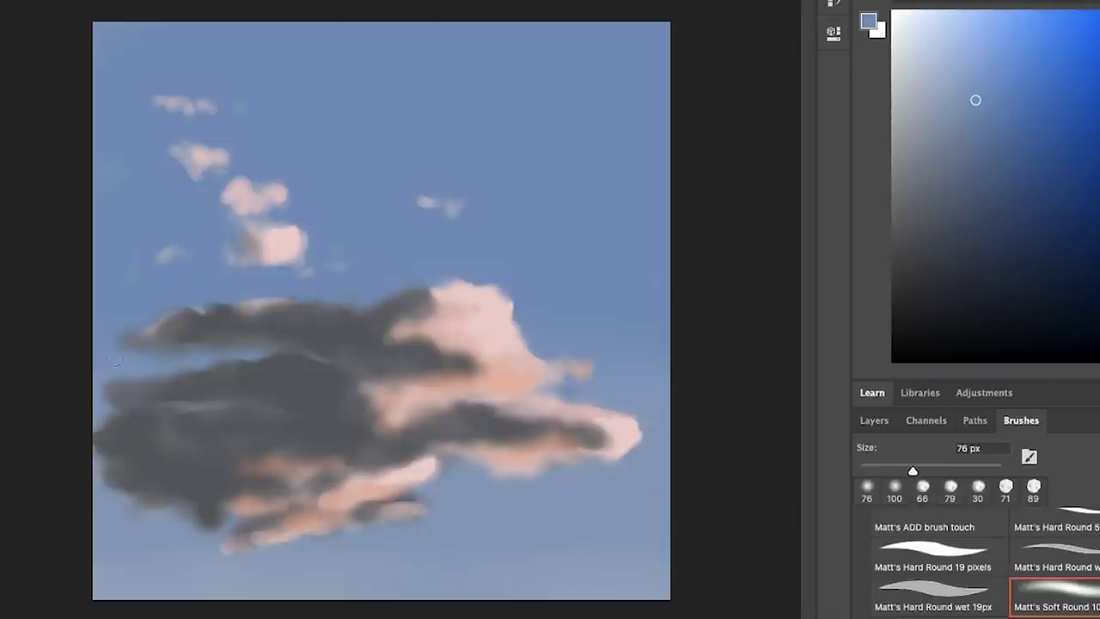
left_click_drag(282, 351, 239, 350)
mouse_move(191, 405)
left_mouse_down()
mouse_move(240, 405)
mouse_move(125, 409)
left_mouse_up()
left_click_drag(217, 521, 227, 506)
left_click_drag(135, 508, 205, 519)
left_click(182, 531, "alt")
left_click_drag(299, 491, 311, 462)
Trim the lower strip's underside, the right arm's outline and the tall cloud's outer edge with sampled sky blue
left_click(192, 397, "alt")
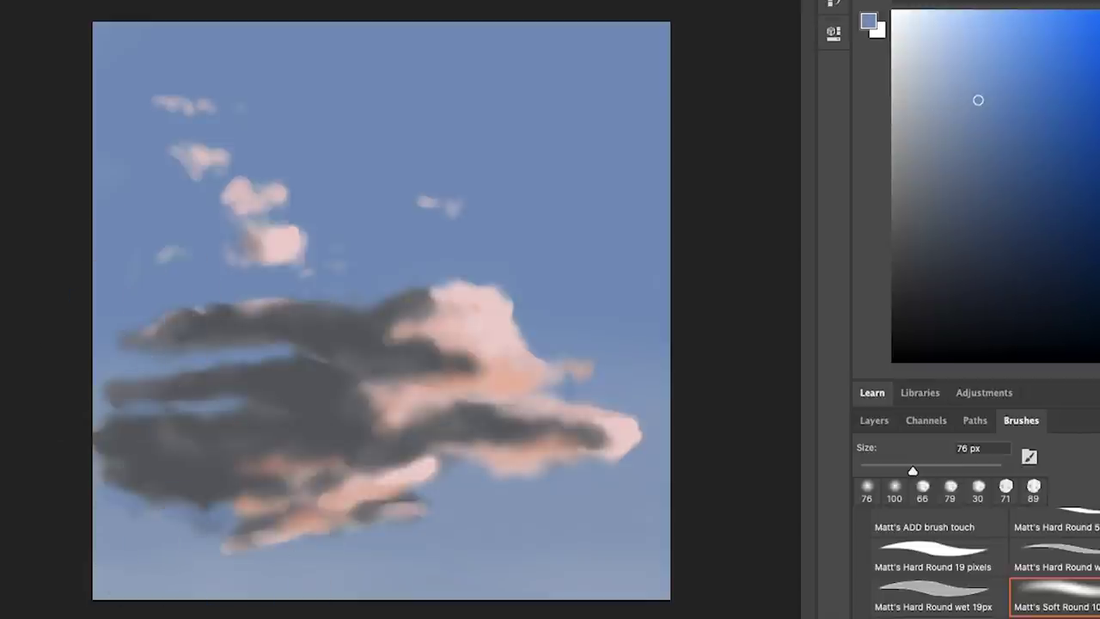
left_click_drag(318, 533, 241, 547)
left_click_drag(366, 531, 416, 504)
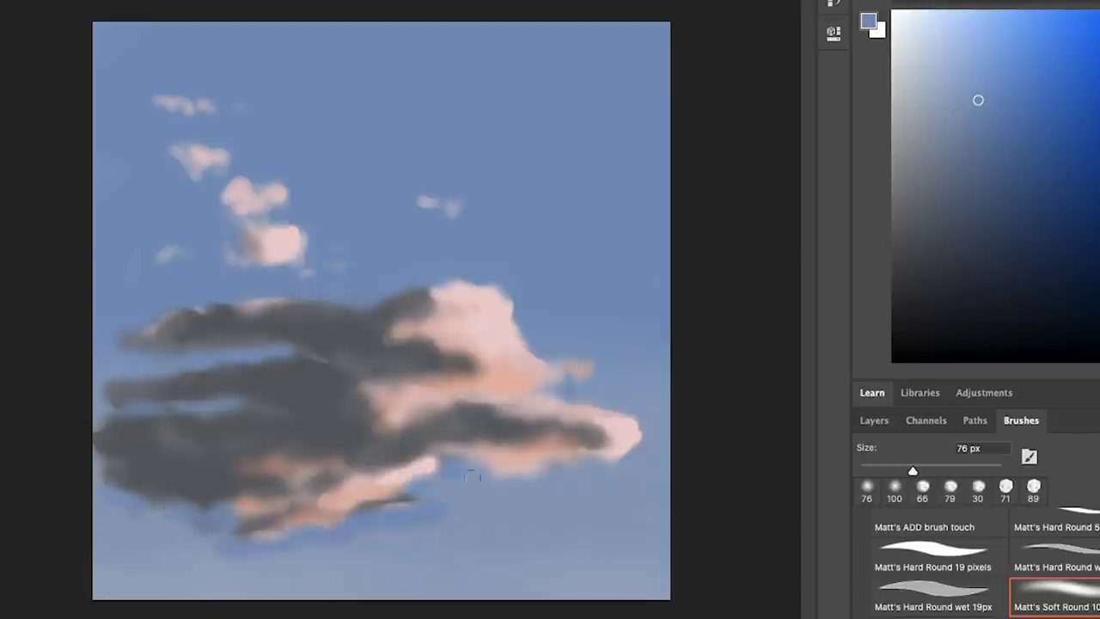
left_click_drag(473, 477, 584, 471)
mouse_move(557, 385)
left_mouse_down()
mouse_move(643, 430)
mouse_move(605, 464)
left_mouse_up()
left_click_drag(524, 340, 516, 304)
Texture the tall cloud's outline, its small puff and the left cloud's top in pale pink with Matt's SCULPT B brush, reduced to 63 px
left_click(58, 2)
left_click(80, 110)
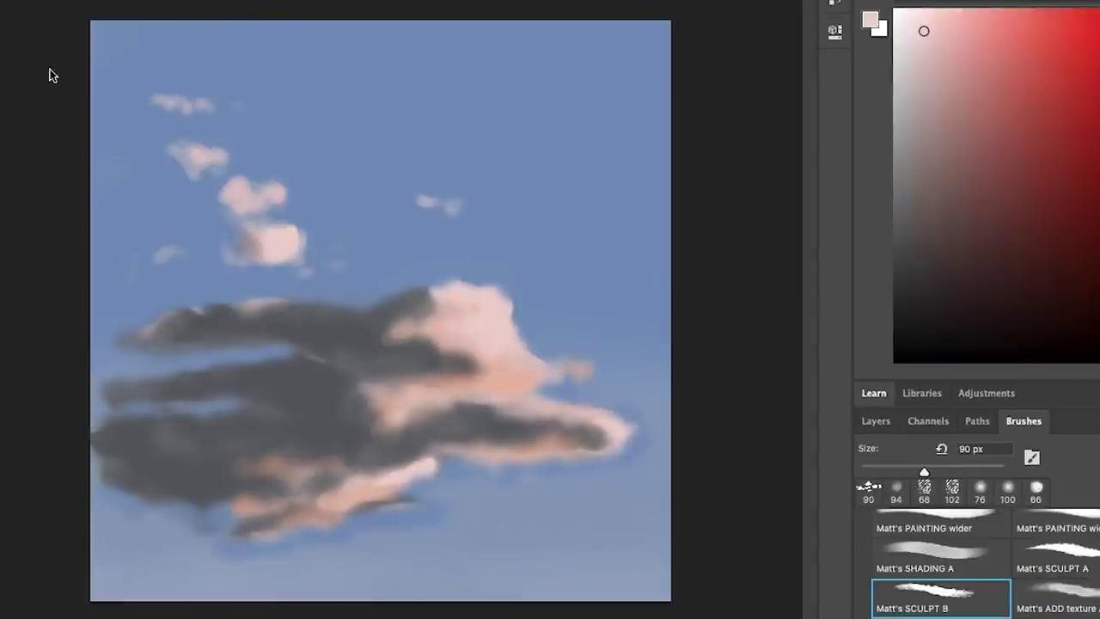
mouse_move(457, 283)
left_mouse_down()
mouse_move(488, 234)
mouse_move(431, 297)
mouse_move(401, 290)
left_mouse_up()
left_click_drag(449, 252, 438, 252)
left_click_drag(419, 292, 389, 298)
mouse_move(511, 299)
left_mouse_down()
mouse_move(525, 338)
mouse_move(582, 378)
left_mouse_up()
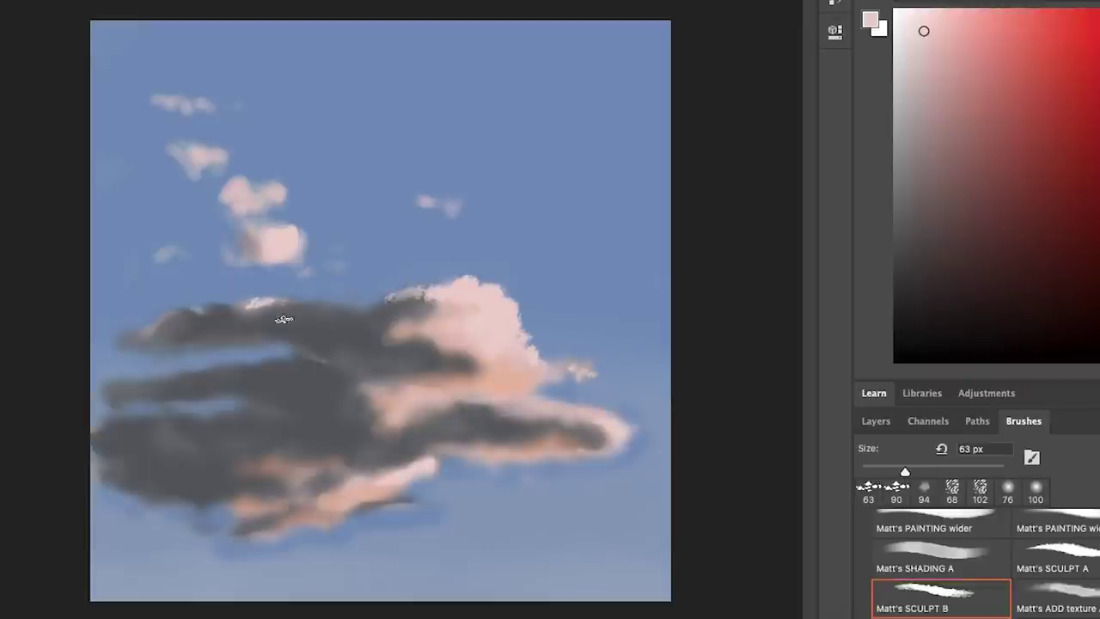
Alternate sampled peach and pale pink to texture the inside and base of the tall cloud
left_click(514, 384, "alt")
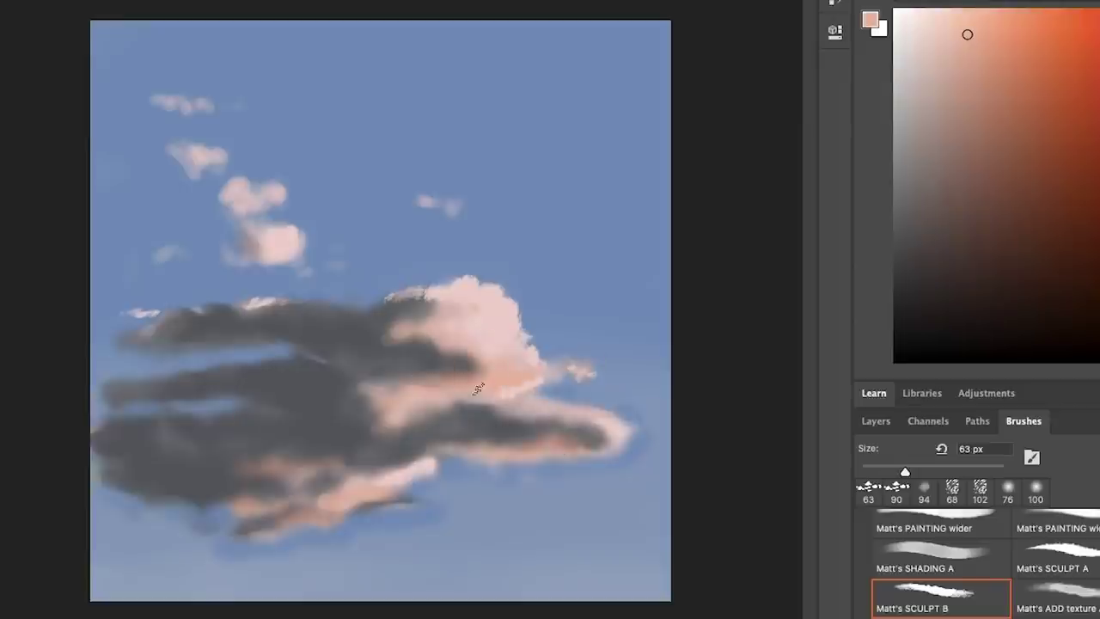
left_click(516, 338, "alt")
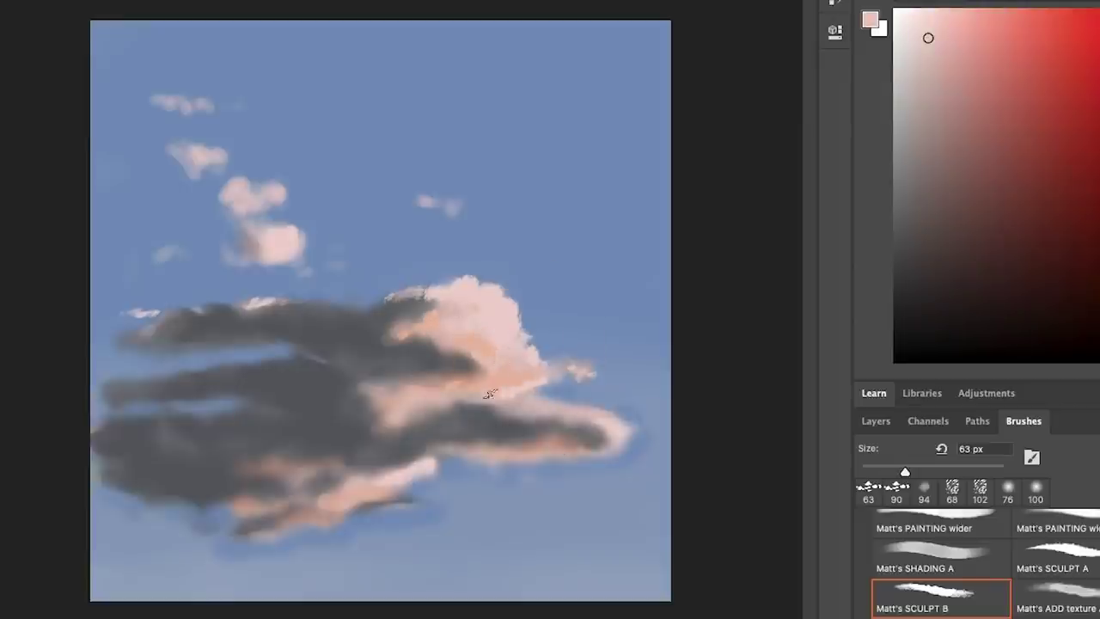
left_click(470, 393, "alt")
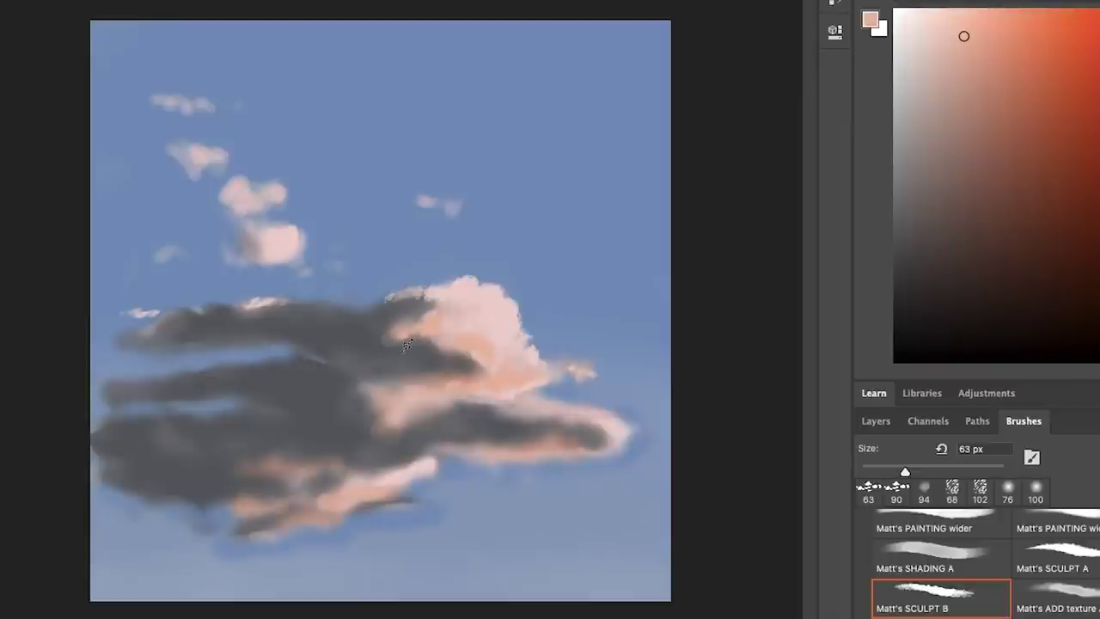
left_click(456, 326, "alt")
Enlarge the brush to 98 px and extend ragged pale pink edges on the right arm's tip and the lower strip
left_click(383, 477, "alt")
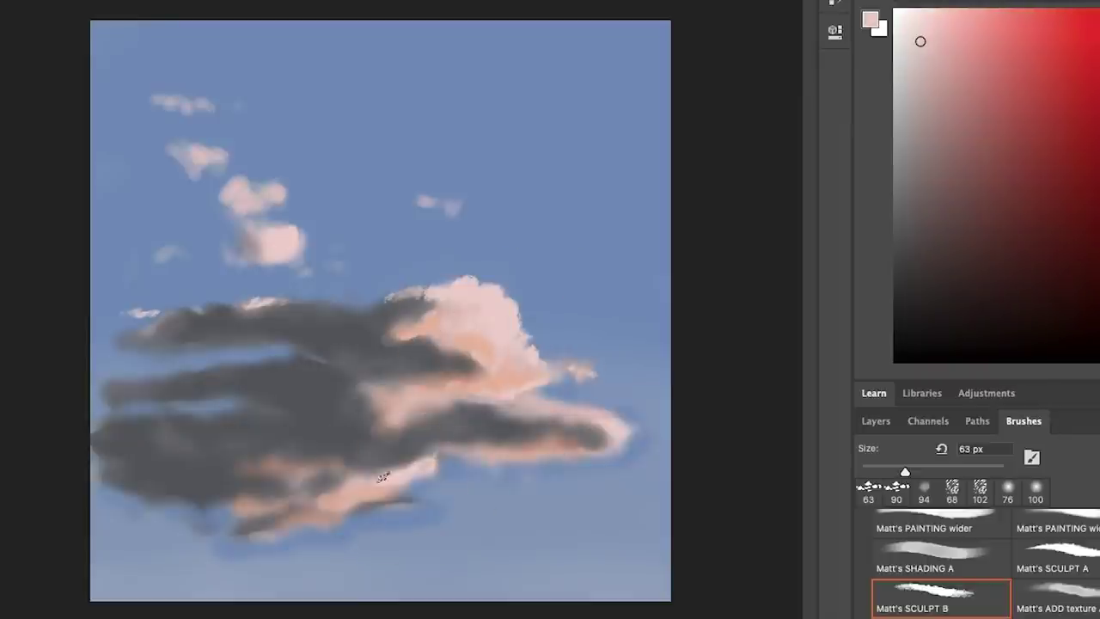
left_click_drag(861, 451, 868, 452)
mouse_move(636, 427)
left_mouse_down()
mouse_move(651, 431)
mouse_move(564, 456)
left_mouse_up()
left_click_drag(637, 432, 641, 422)
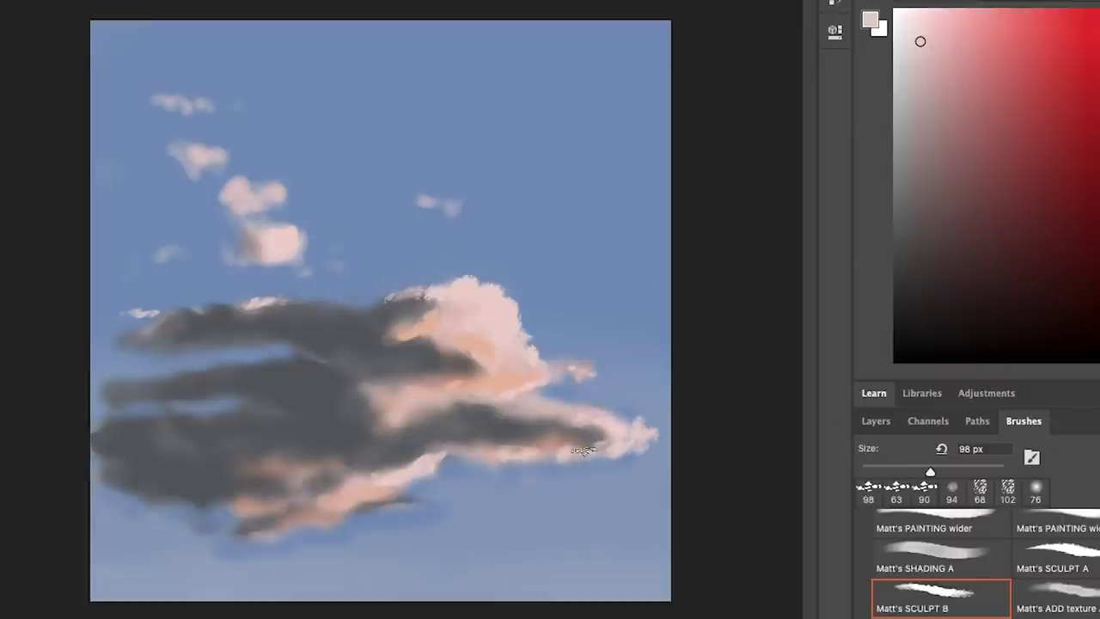
Add sampled peach texture to the right arm's underside and break up the edges of the lower strip
left_click(569, 449, "alt")
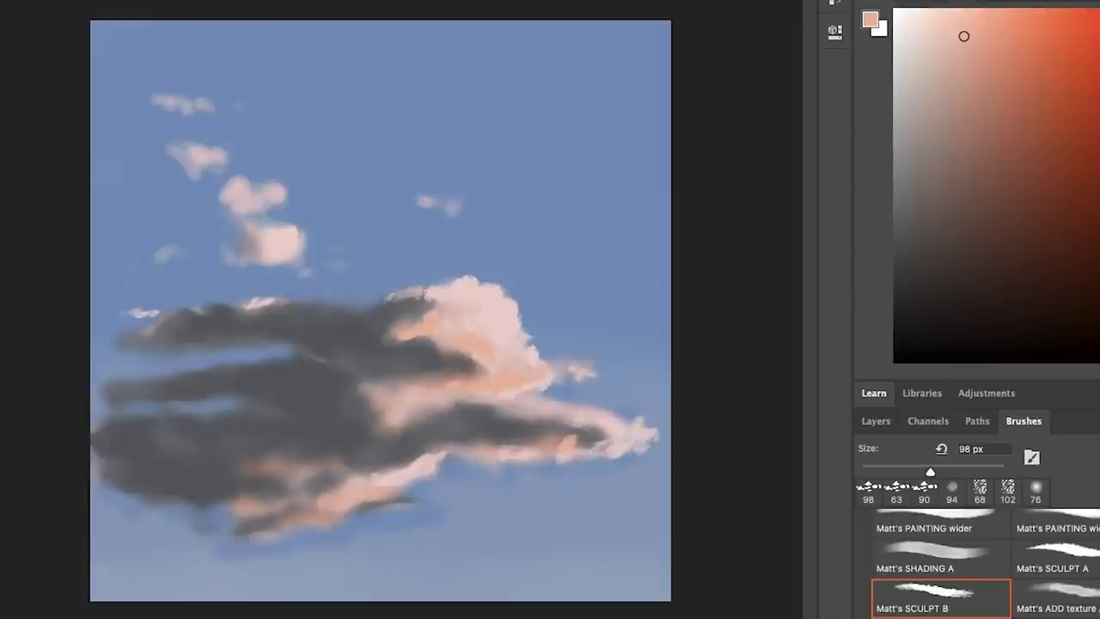
left_click(65, 0)
left_click(111, 107)
left_click_drag(286, 465, 398, 497)
mouse_move(275, 528)
left_mouse_down()
mouse_move(304, 517)
mouse_move(194, 498)
left_mouse_up()
Roughen the edges of the small upper clouds with sampled pale pink
left_click(401, 476, "alt")
left_click_drag(274, 198, 286, 195)
mouse_move(223, 157)
left_mouse_down()
mouse_move(267, 110)
mouse_move(231, 158)
left_mouse_up()
left_click_drag(184, 103, 189, 101)
left_click_drag(276, 208, 328, 267)
Paint sampled dusty pink along the tall cloud's upper slope and enlarge the small puff beside it
left_click(283, 230, "alt")
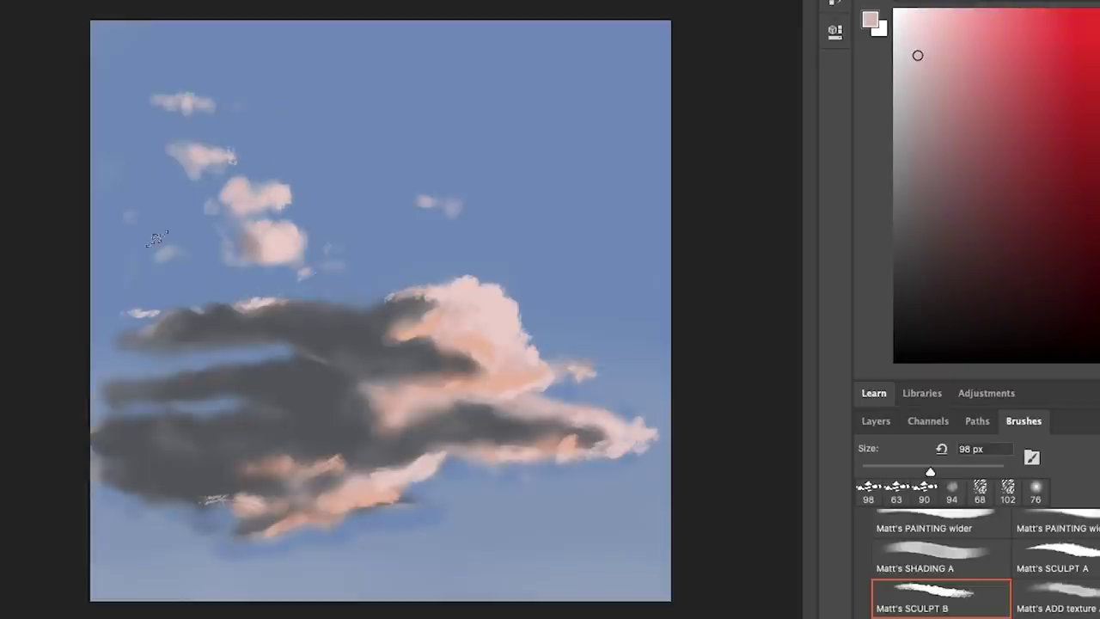
mouse_move(264, 315)
left_mouse_down()
mouse_move(349, 273)
mouse_move(425, 290)
left_mouse_up()
left_click_drag(583, 379, 593, 367)
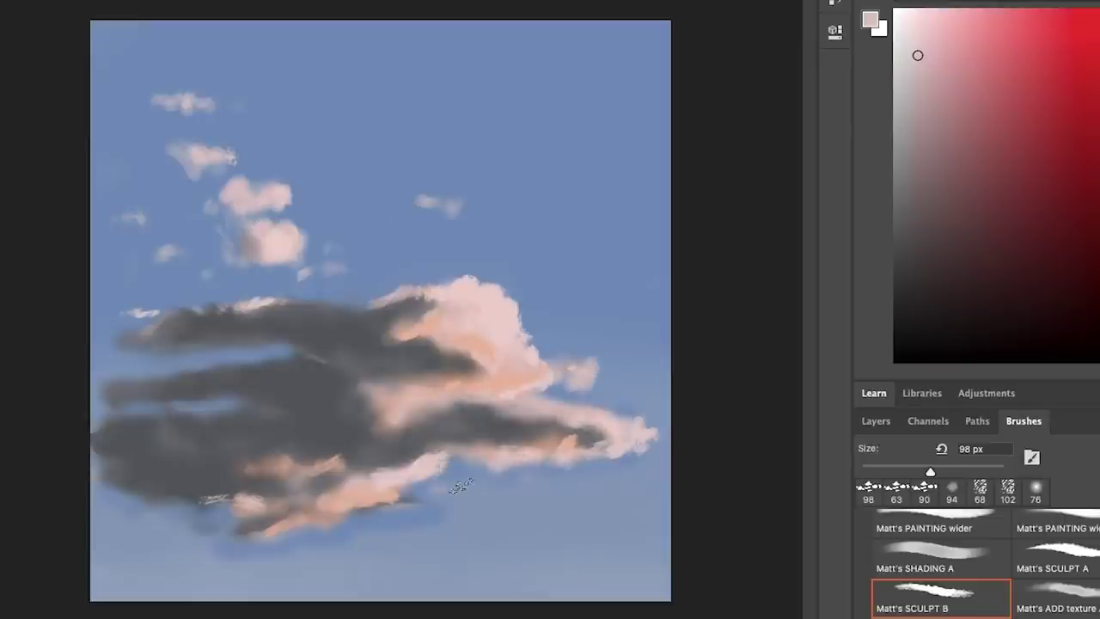
Texture the dark shadow edges of the central cloud, left bands and lower strip with a sampled dark grey
left_click(187, 325, "alt")
mouse_move(380, 325)
left_mouse_down()
mouse_move(422, 317)
mouse_move(409, 345)
mouse_move(439, 361)
left_mouse_up()
left_click_drag(313, 369, 292, 359)
left_click_drag(155, 390, 101, 389)
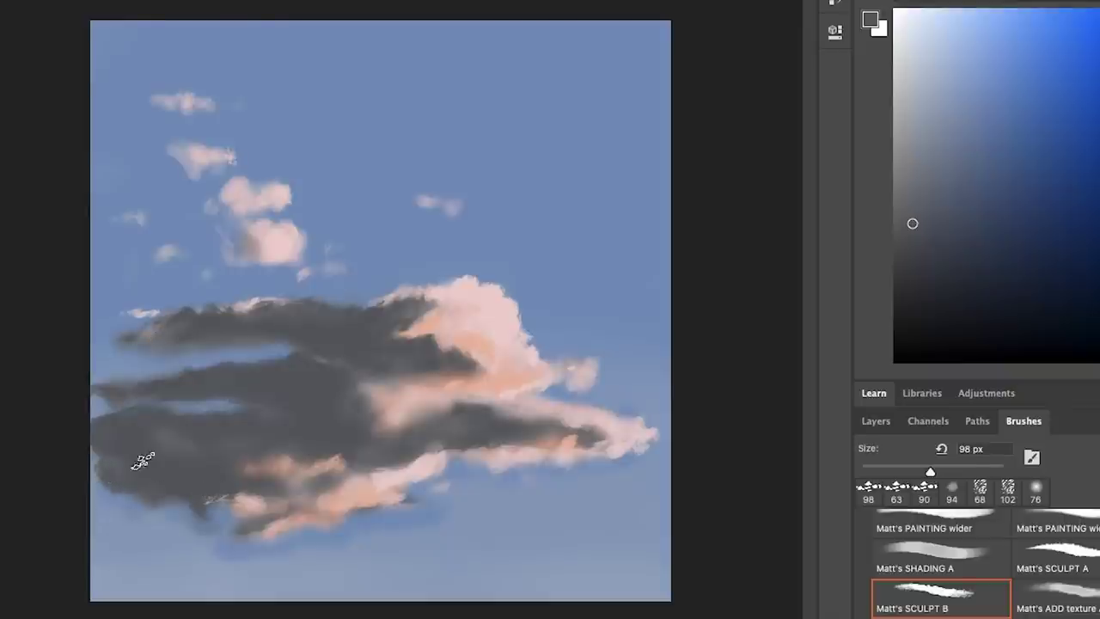
left_click_drag(246, 531, 302, 509)
left_click_drag(372, 506, 346, 511)
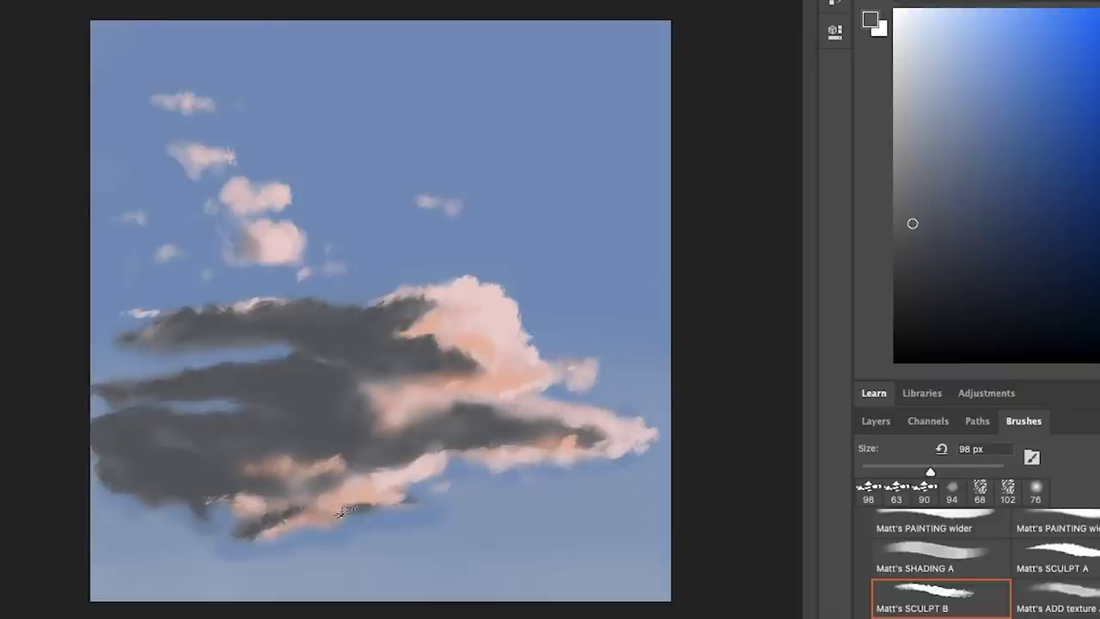
Alternate sampled greys and pinks across the cloud's centre and lower strip, and cut a sky-blue gap beneath the tall cloud
left_click(444, 428, "alt")
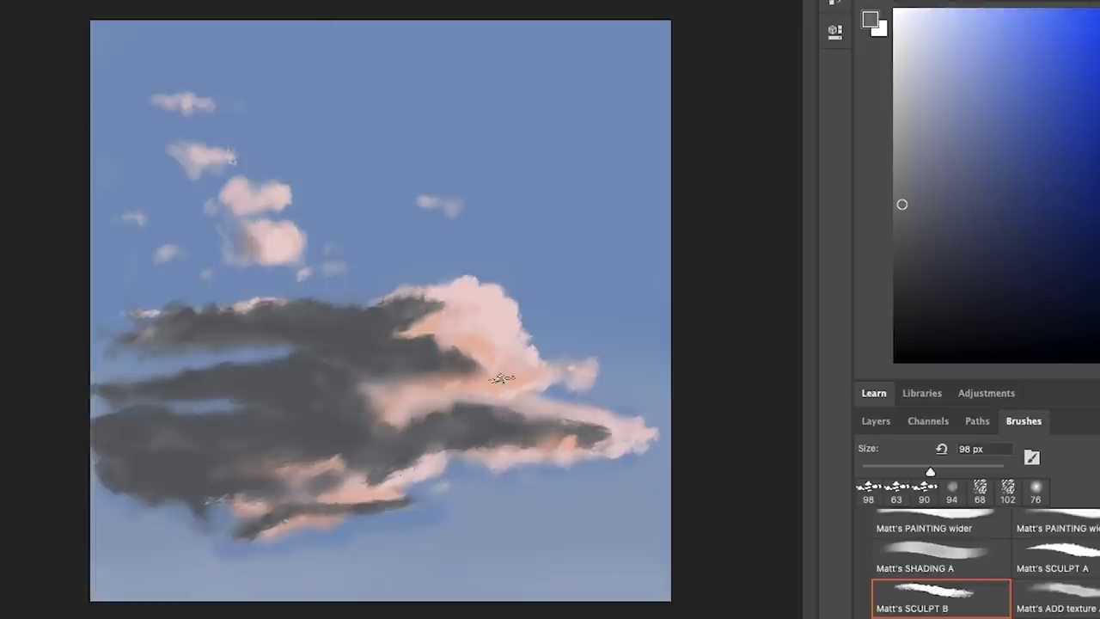
left_click(515, 441, "alt")
left_click(401, 428, "alt")
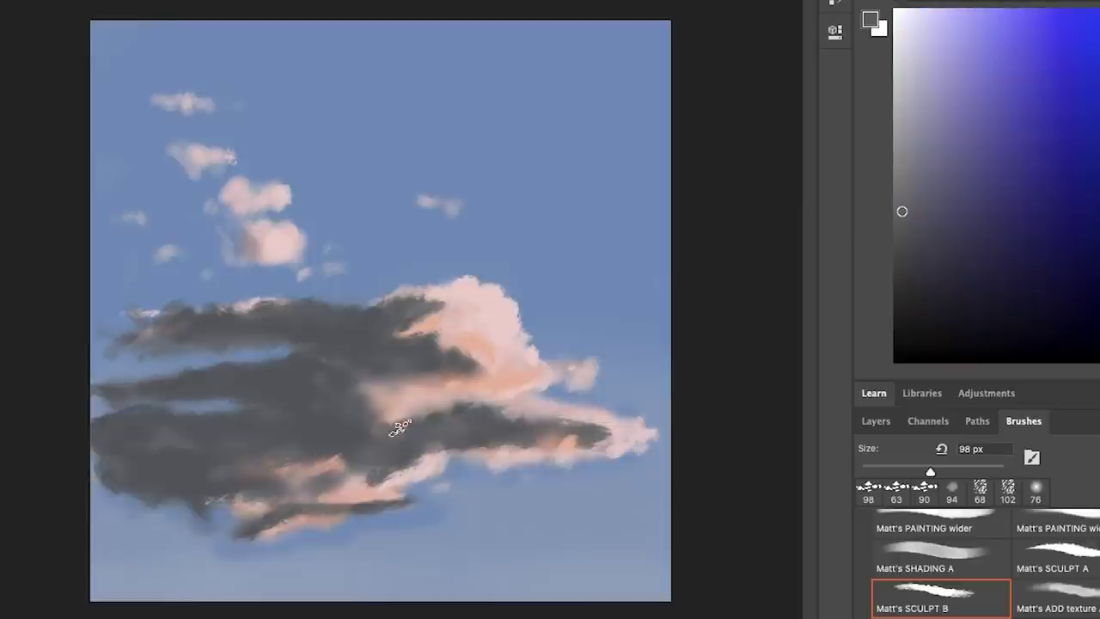
left_click(404, 425, "alt")
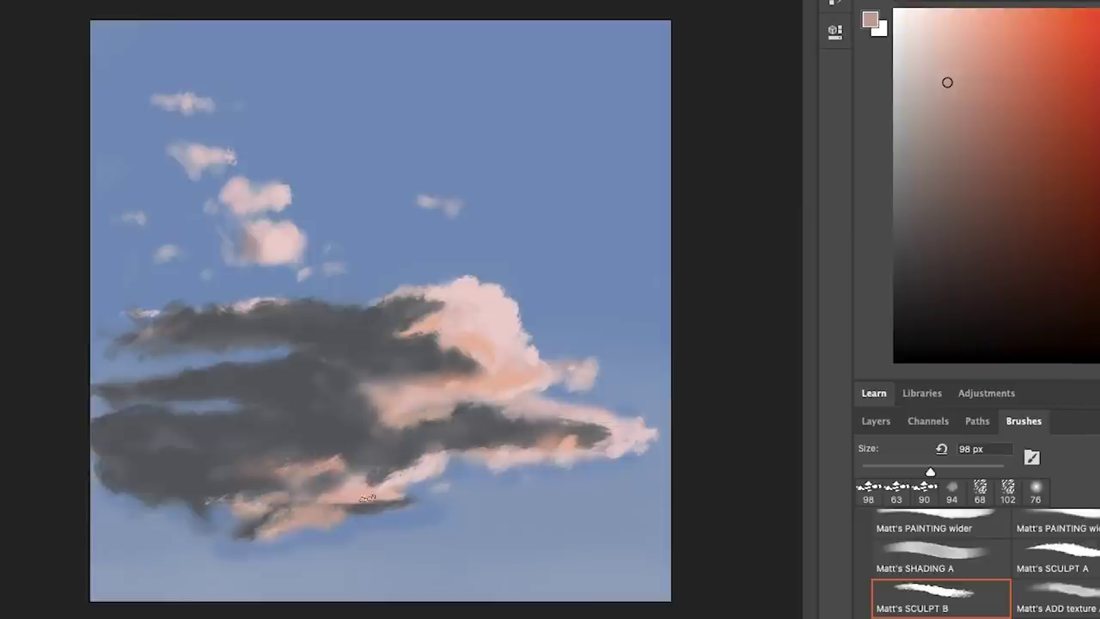
left_click(371, 503, "alt")
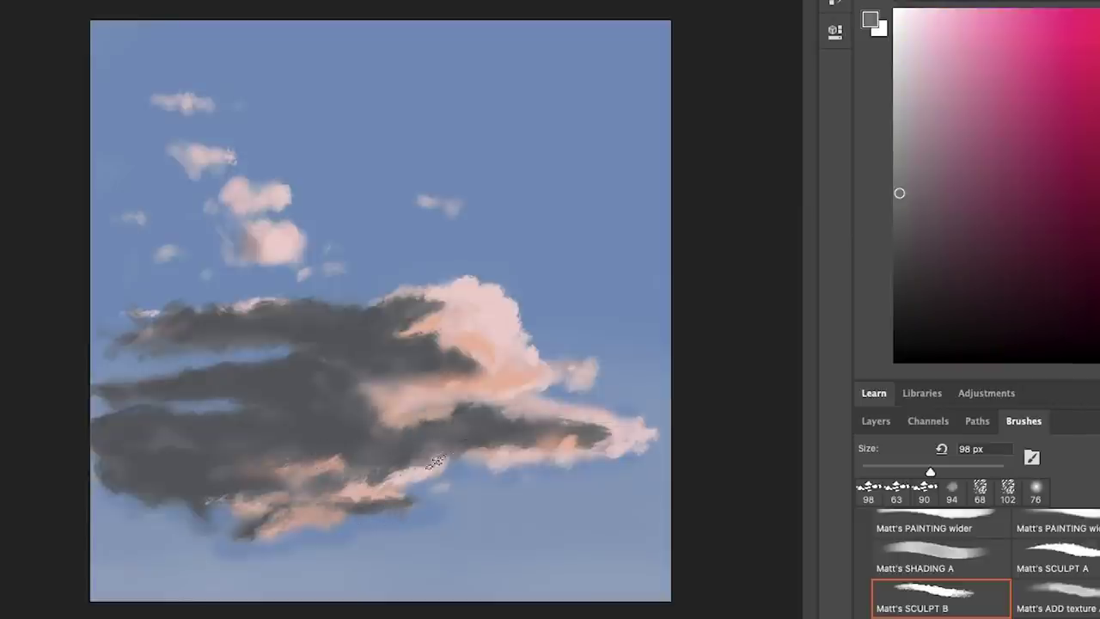
left_click(591, 500, "alt")
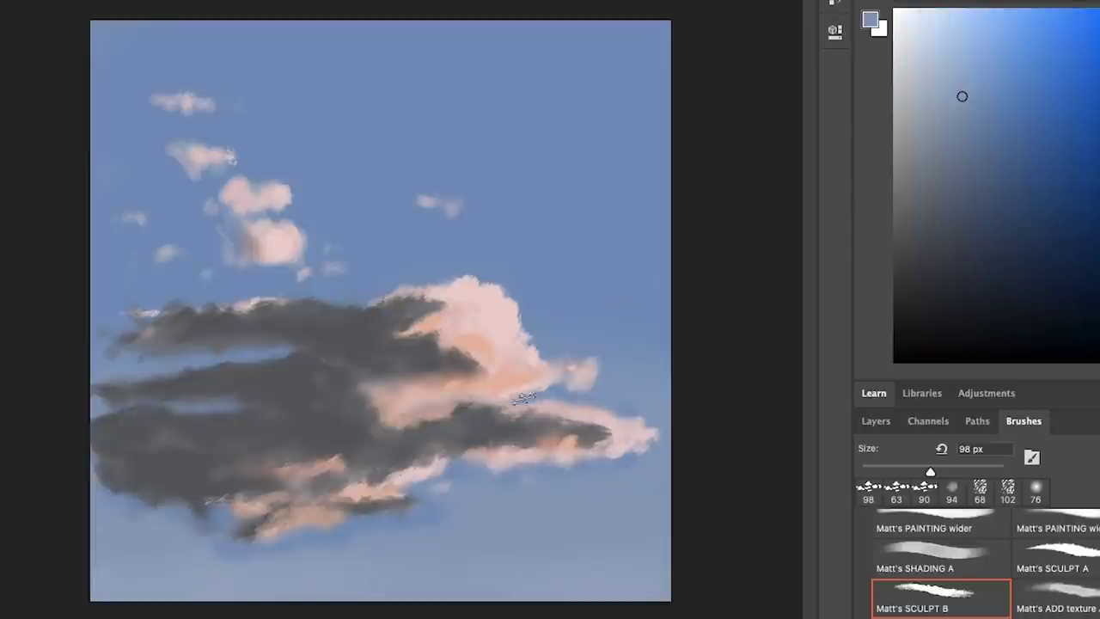
Add sampled pale pink to the small puff and right arm's shadow, and extend peach light into the central grey
left_click(505, 400, "alt")
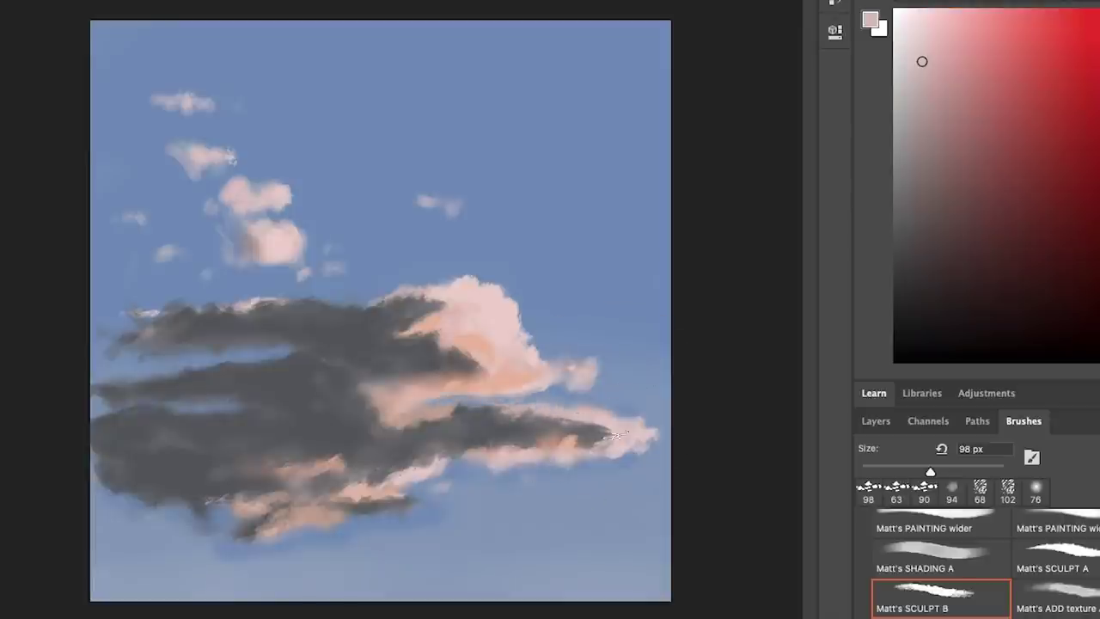
left_click_drag(599, 379, 596, 384)
left_click(526, 438)
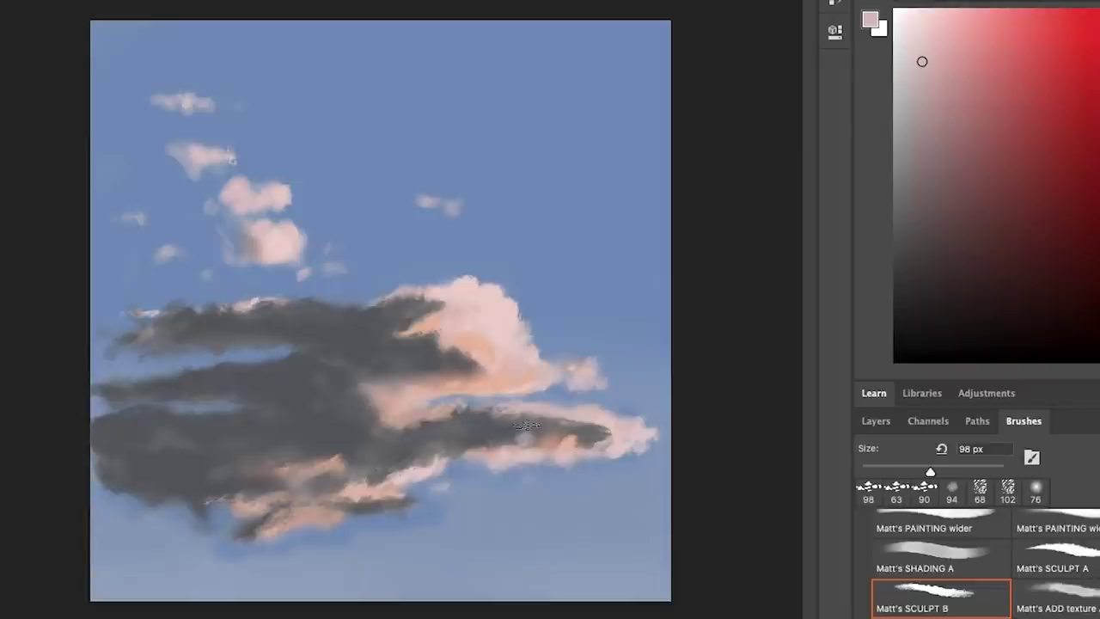
left_click(473, 388, "alt")
left_click_drag(348, 379, 373, 377)
scroll(954, 561, "down", 2)
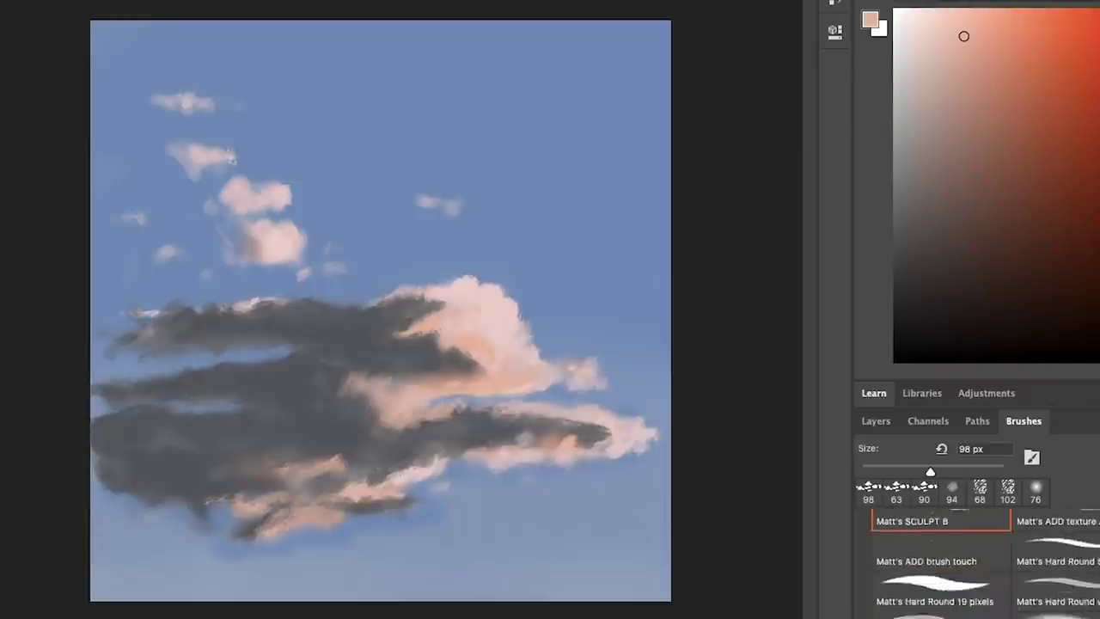
scroll(954, 560, "up", 5)
left_click(1054, 569)
left_click_drag(871, 472, 903, 471)
left_click_drag(613, 246, 612, 301)
key("super+z")
left_click_drag(904, 472, 897, 472)
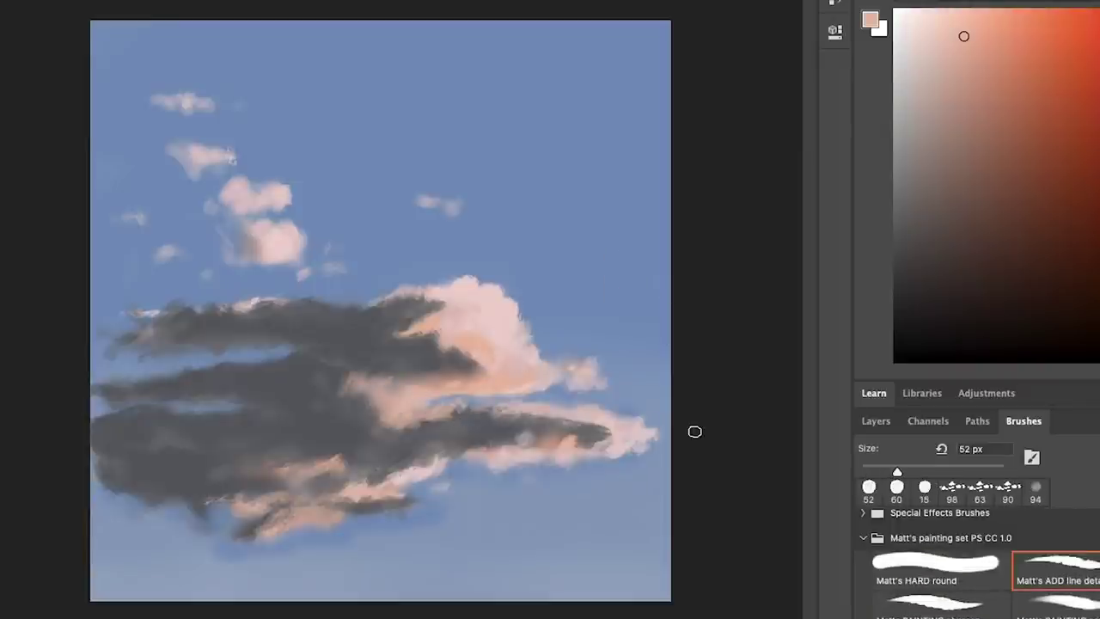
Deepen the right arm's shadow with sampled dark grey, using Matt's PAINTING soft brush at 76 px
key("period")
key("period")
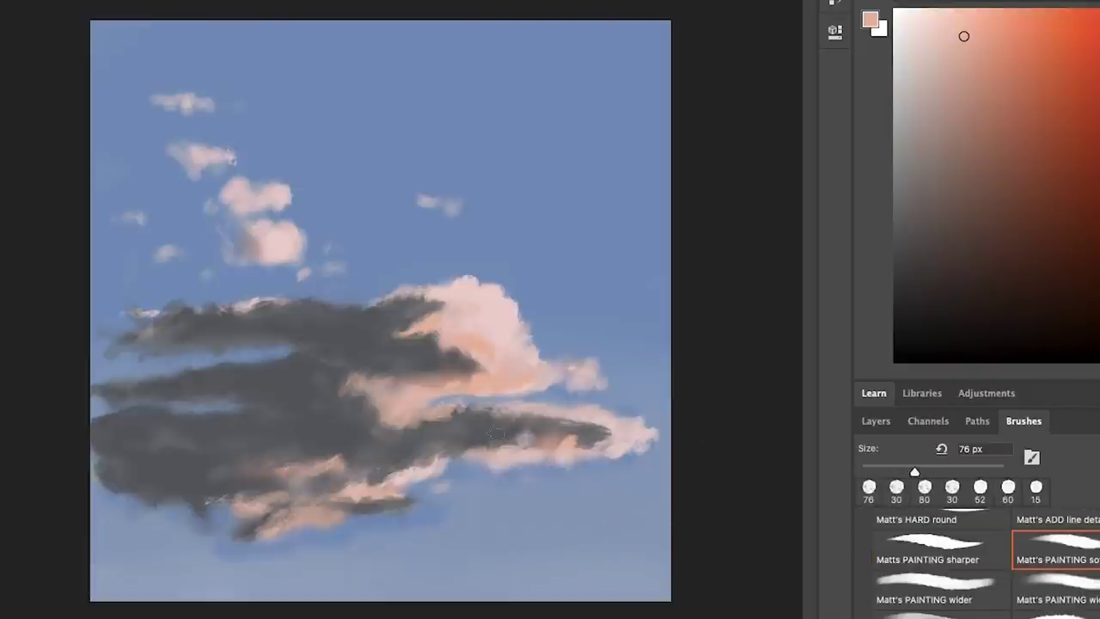
left_click(504, 434, "alt")
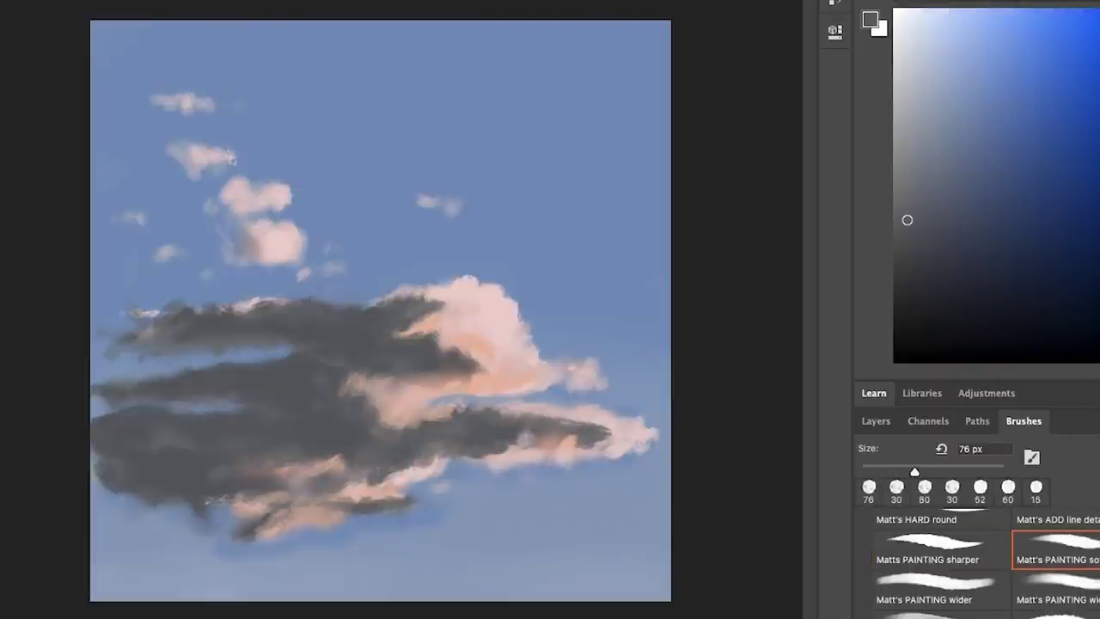
Reduce Matt's ADD texture brush to 87 px, testing strokes in the sky, and mist grey over the lower strip and cloud centre
scroll(1053, 567, "down", 3)
left_click(1056, 586)
left_click(610, 555)
key("super+z")
left_click_drag(976, 472, 923, 472)
left_click_drag(464, 548, 487, 545)
key("ctrl+z")
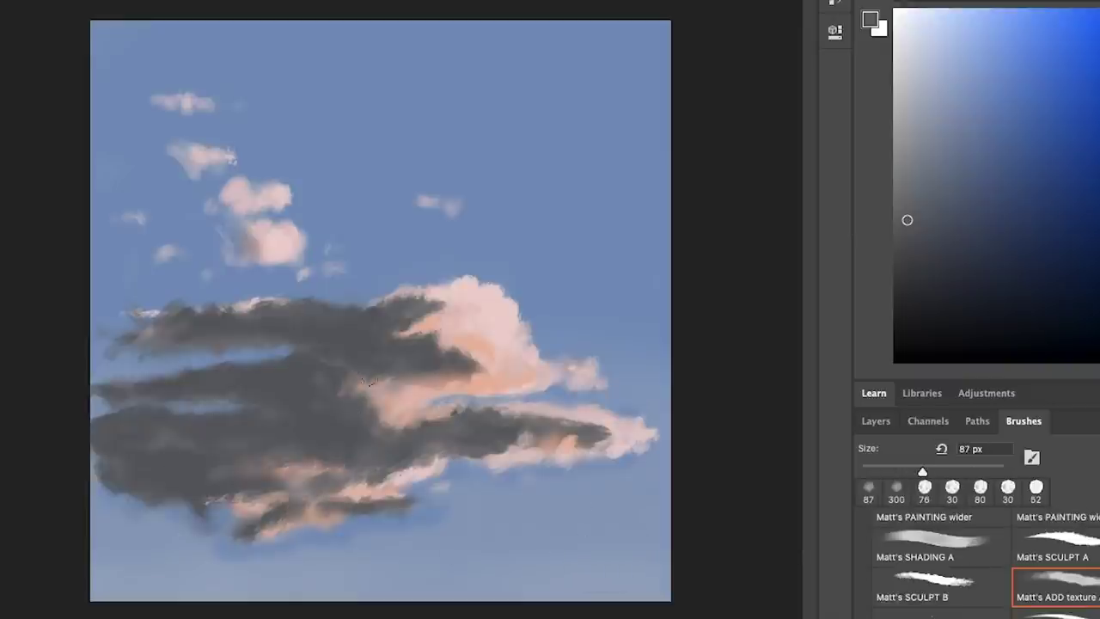
Mist dark grey over the tall cloud's shadowed edge and upper rim, and into the pink patch at the cloud's centre
left_click_drag(442, 338, 471, 363)
mouse_move(448, 304)
left_mouse_down()
mouse_move(408, 322)
mouse_move(403, 297)
left_mouse_up()
left_click_drag(373, 392, 397, 424)
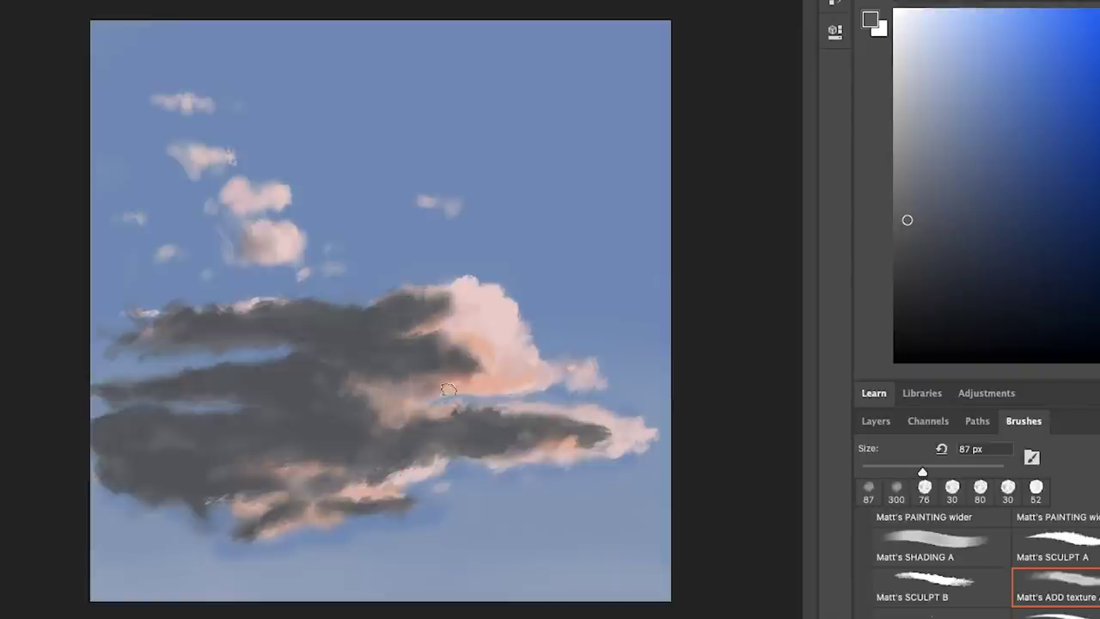
Soften the lower strip and right arm's tip with sampled peach, and the tall cloud's shadow and upper band with sampled mid-grey
left_click(455, 380, "alt")
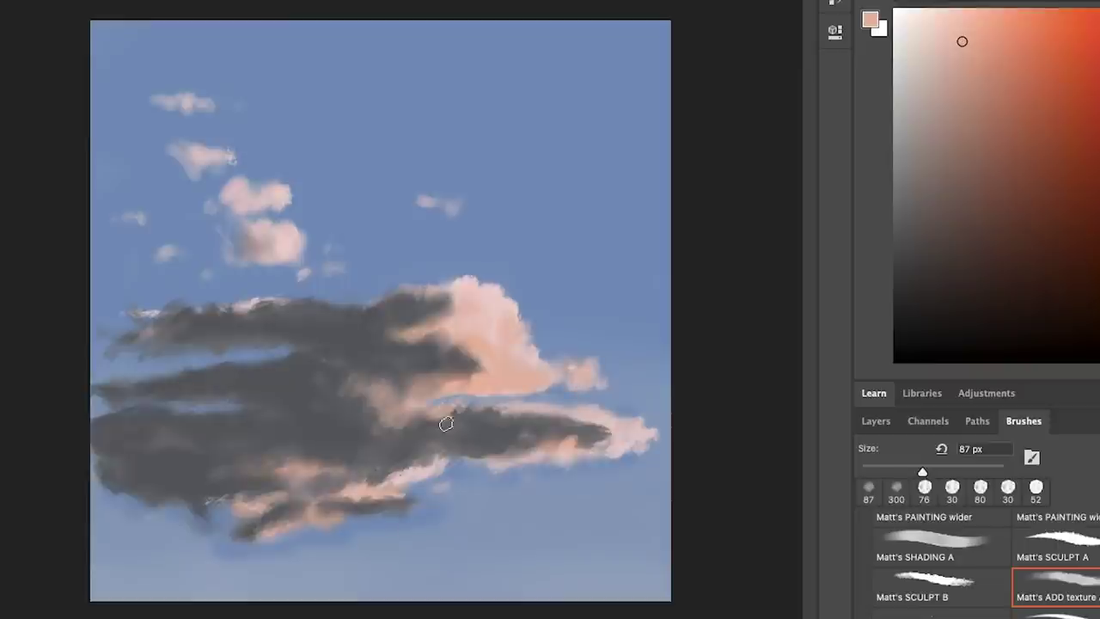
left_click_drag(391, 478, 429, 466)
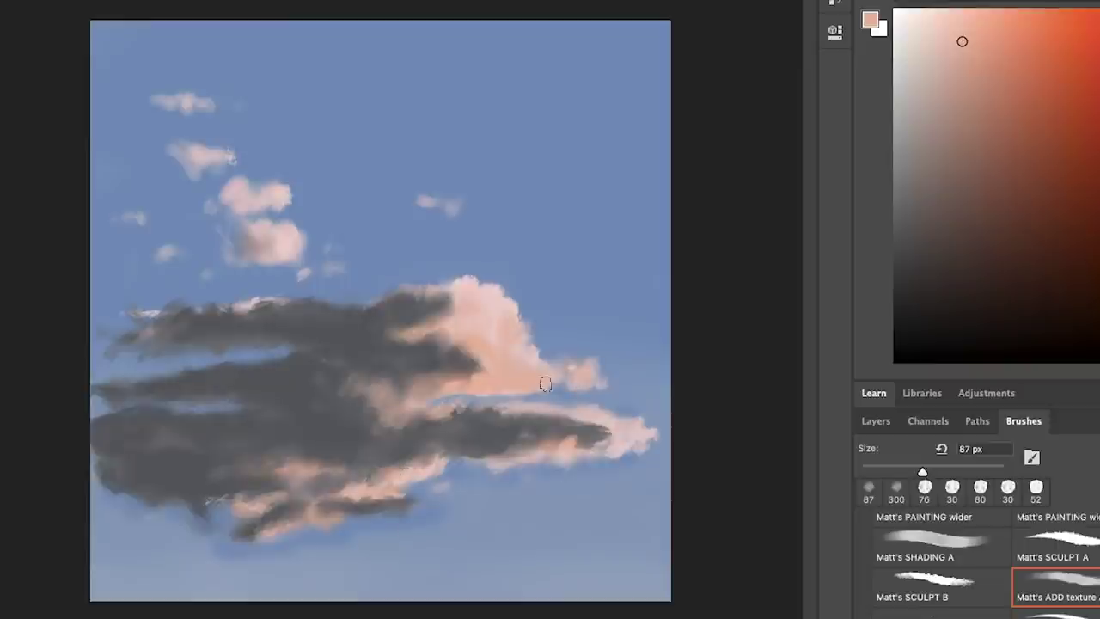
mouse_move(611, 434)
left_mouse_down()
mouse_move(570, 446)
mouse_move(624, 433)
left_mouse_up()
left_click(607, 437, "alt")
mouse_move(472, 368)
left_mouse_down()
mouse_move(437, 367)
mouse_move(415, 309)
left_mouse_up()
left_click_drag(271, 301, 357, 311)
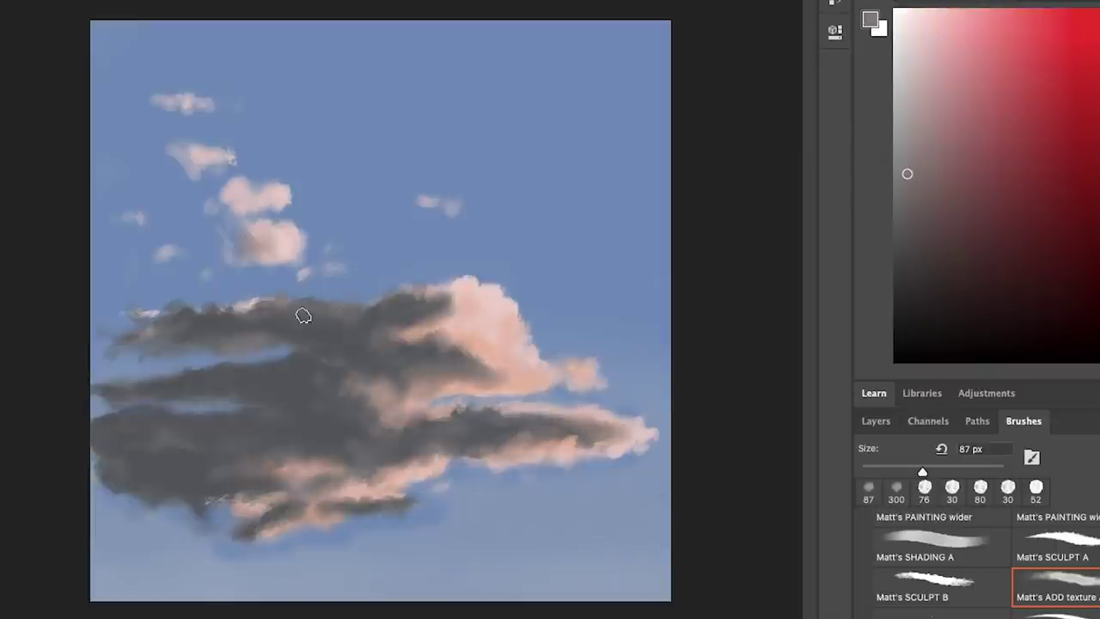
Switch to Matt's SCULPT B brush at 90 px and add sampled pale pink wisps in the sky and along the cloud's upper edges
left_click(522, 453, "alt")
left_click(526, 377, "alt")
scroll(941, 567, "up", 2)
scroll(941, 567, "down", 3)
scroll(941, 567, "up", 1)
left_click(941, 577)
left_click(553, 392, "alt")
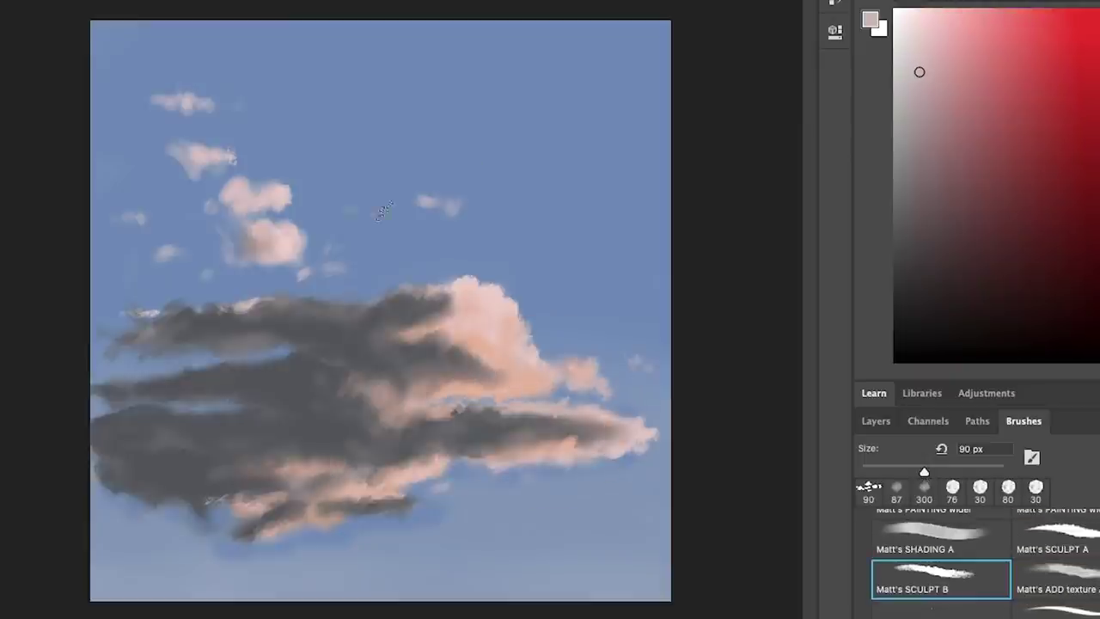
mouse_move(268, 297)
left_mouse_down()
mouse_move(370, 273)
mouse_move(404, 340)
mouse_move(453, 378)
left_mouse_up()
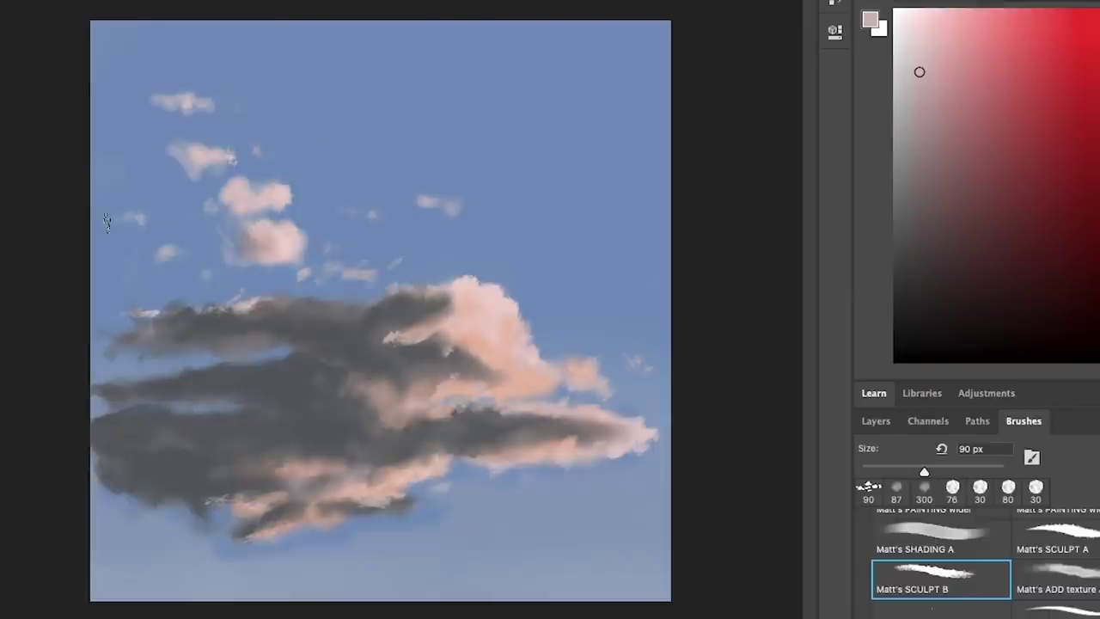
Roughen the lower strip, right arm and cloud edges with sampled greys and pinks, and dab small wisps beneath the cloud's left end
left_click(338, 379, "alt")
left_click(419, 431, "alt")
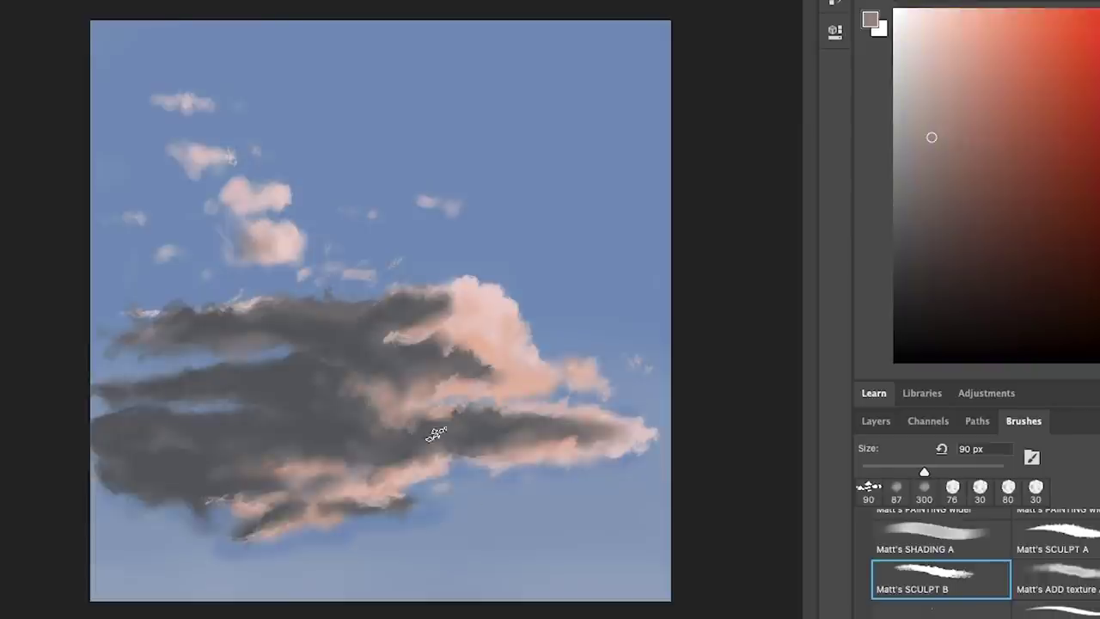
left_click_drag(301, 468, 344, 466)
left_click(389, 490, "alt")
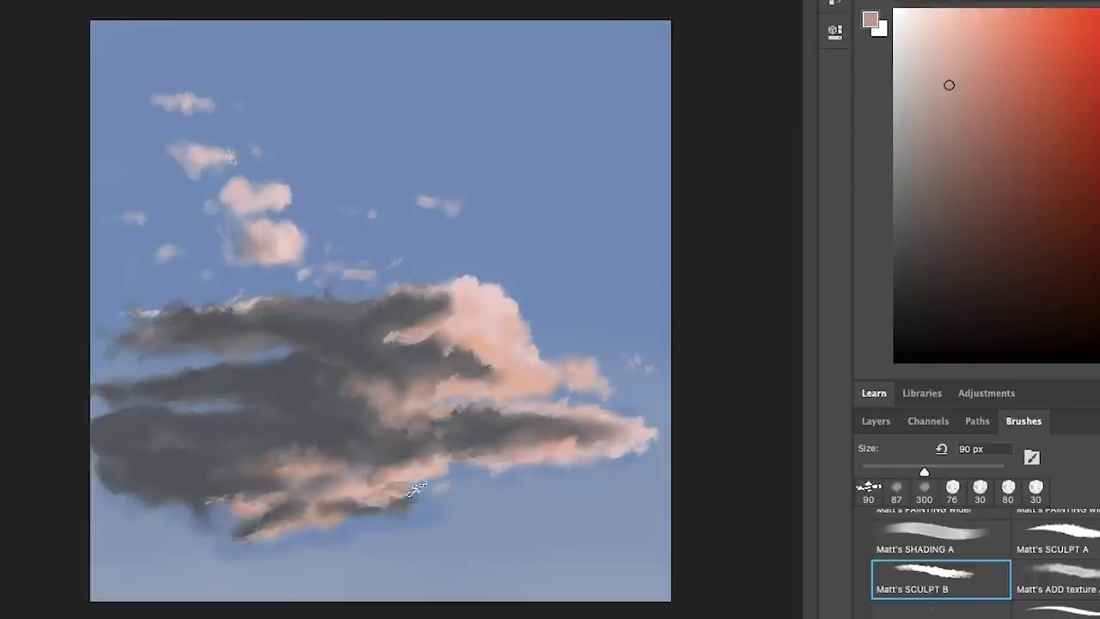
left_click(421, 477, "alt")
left_click(267, 536, "alt")
left_click(110, 510)
left_click(421, 308, "alt")
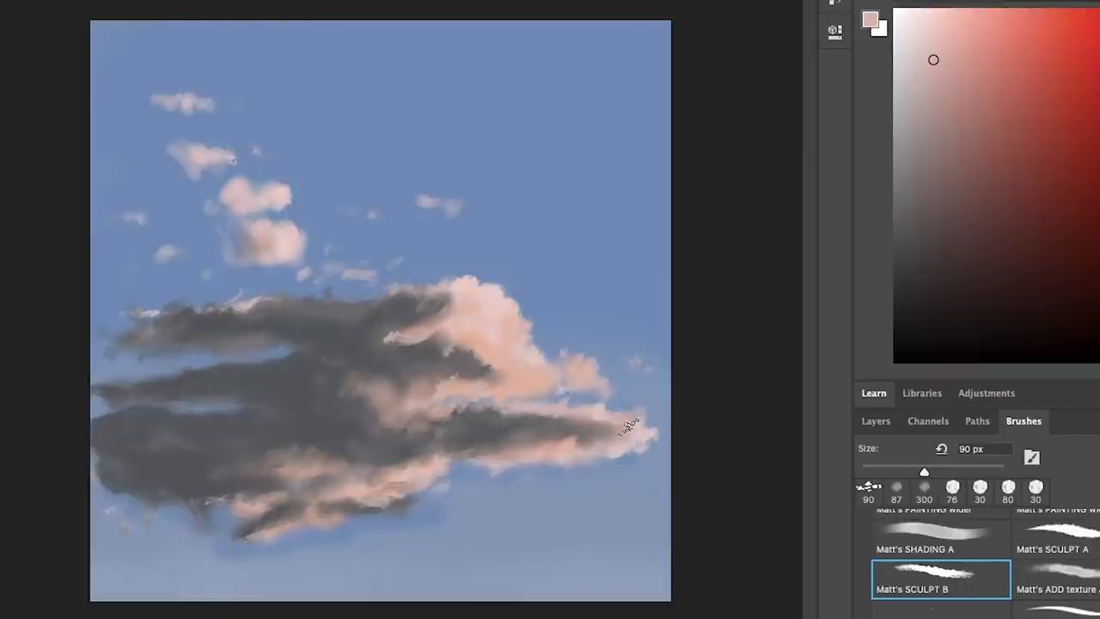
left_click(441, 487, "alt")
Switch to Matt's ADD texture brush at 85 px and blend sampled greys and pinks across the cloud's lower strip
scroll(942, 567, "down", 3)
left_click(943, 554)
scroll(943, 558, "up", 3)
left_click(1057, 589)
left_click_drag(400, 501, 248, 456)
left_click(284, 468, "alt")
left_click(404, 469, "alt")
mouse_move(367, 480)
left_mouse_down()
mouse_move(390, 461)
mouse_move(454, 459)
left_mouse_up()
left_click(251, 487, "alt")
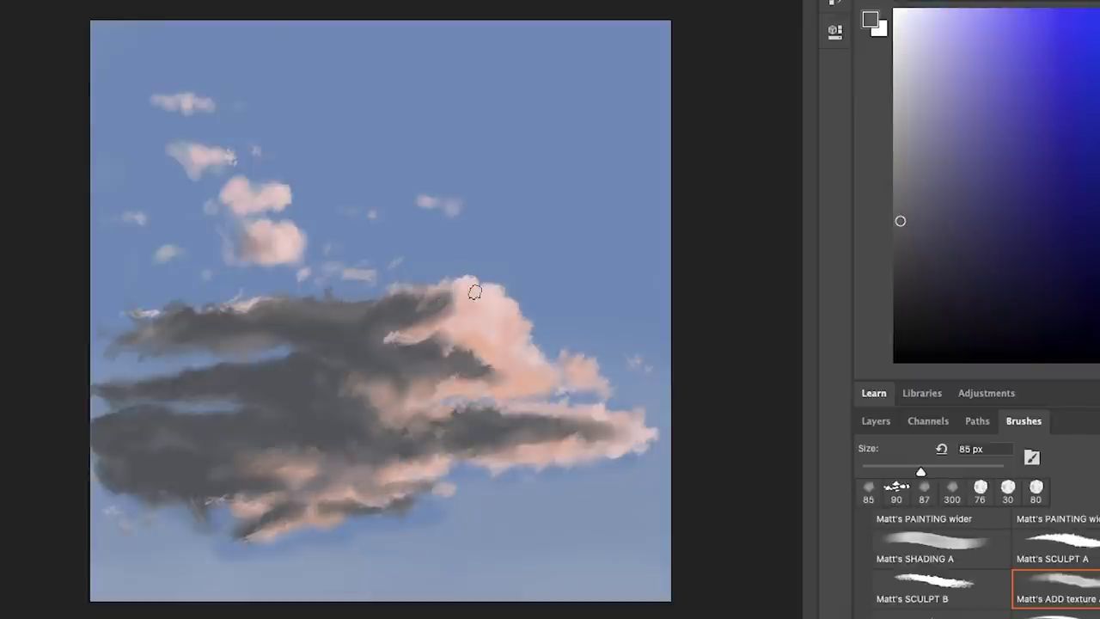
Select Matt's ADD brush touch at 60 px and save the finished painting
key("period")
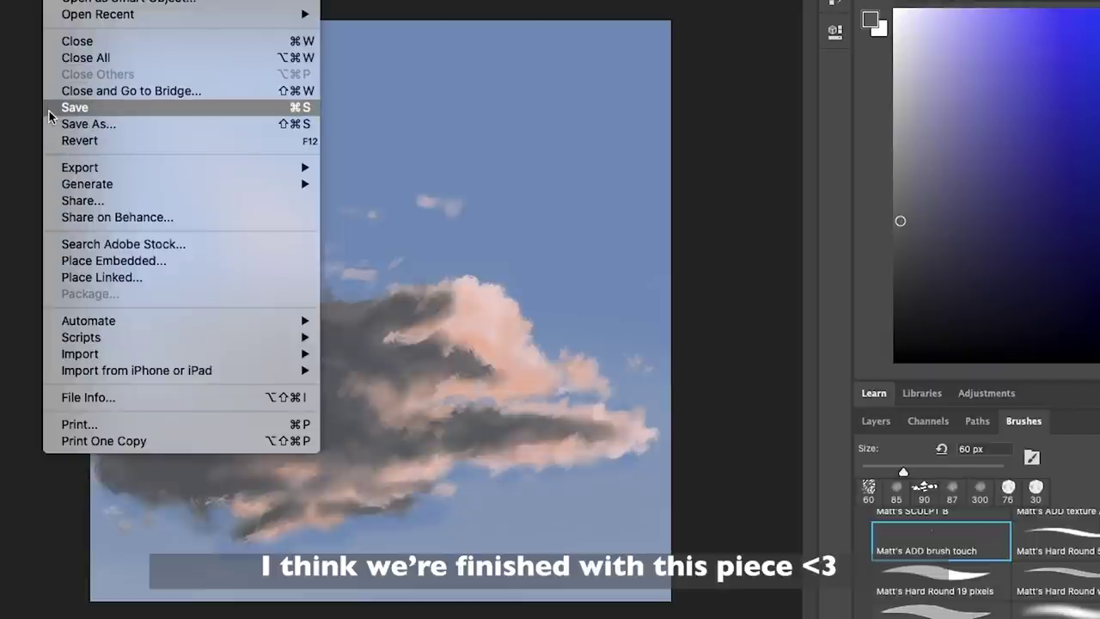
left_click(49, 110)
scroll(985, 563, "down", 2)
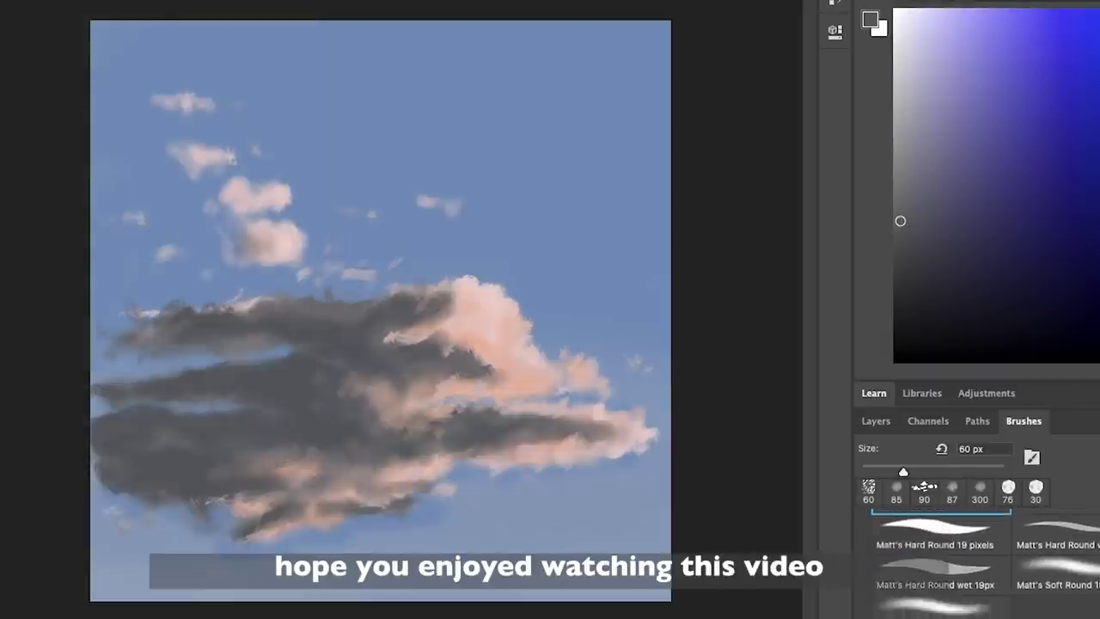